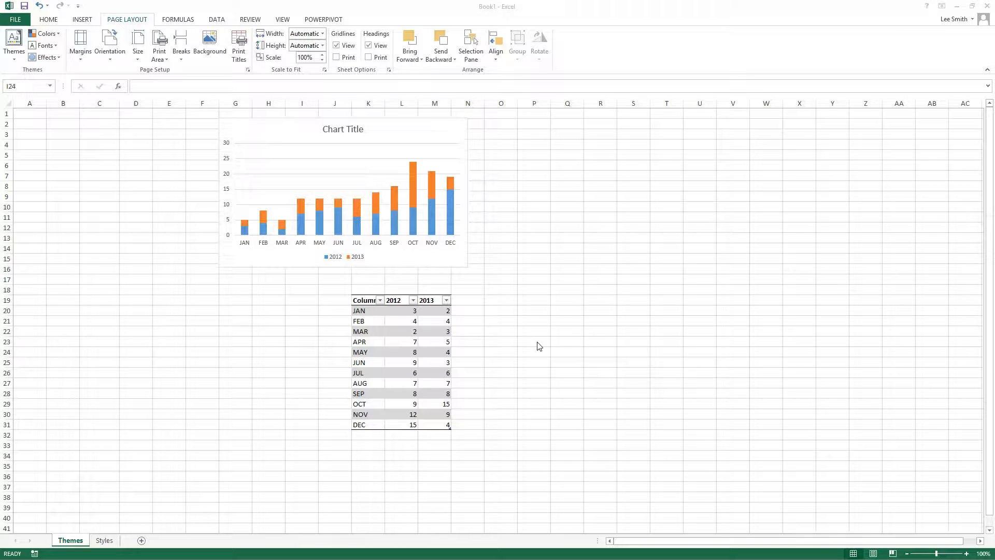
{"action": "left_click", "coordinate": [250, 339]}
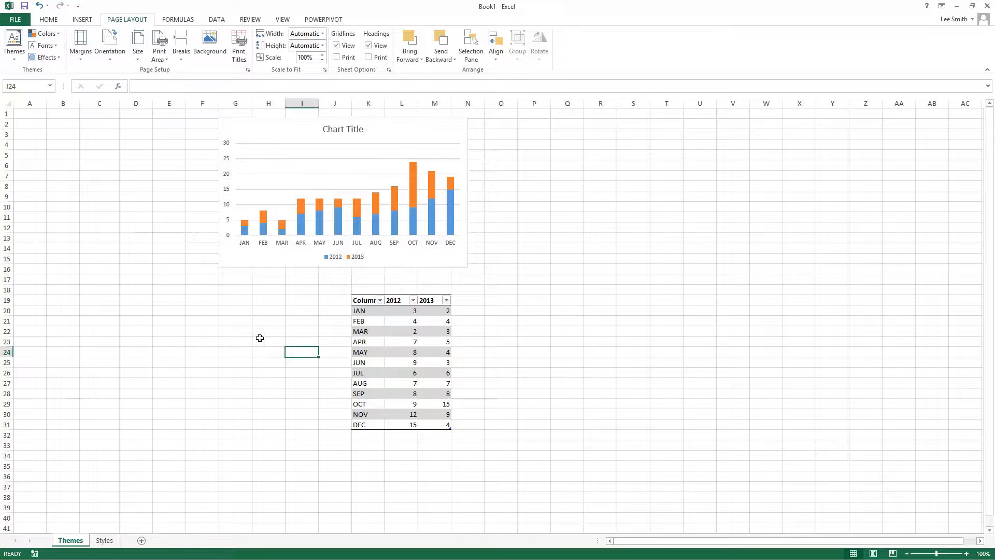
{"action": "left_click", "coordinate": [54, 21]}
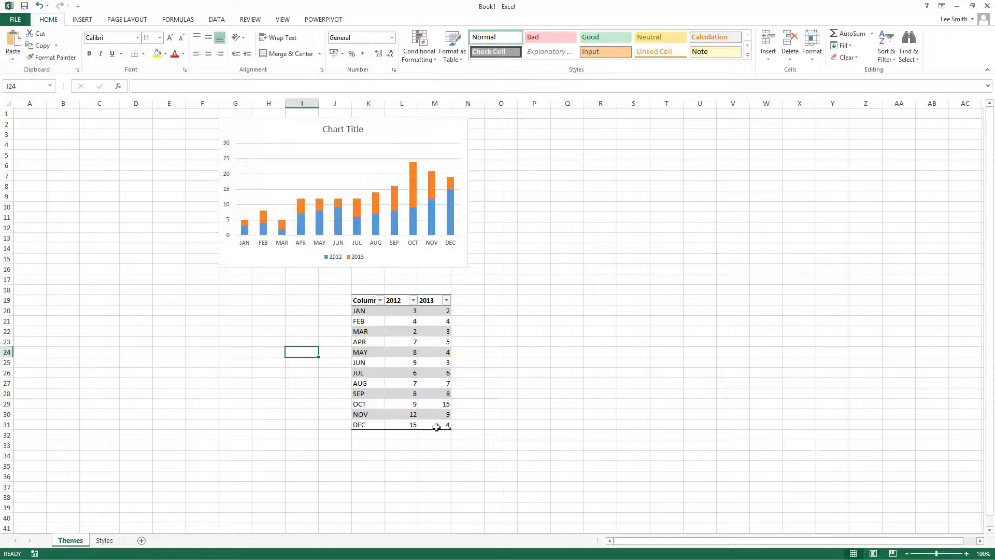
{"action": "left_click", "coordinate": [349, 149]}
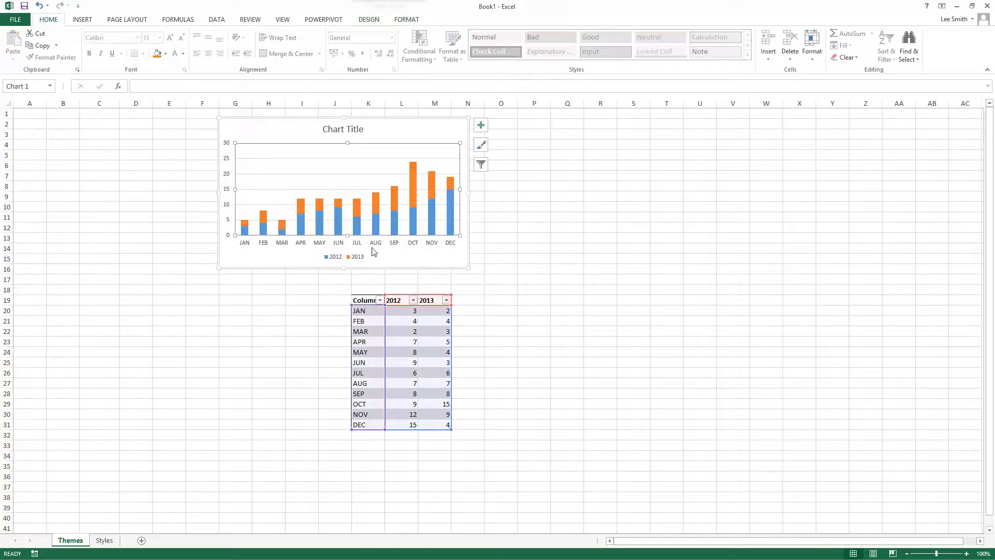
{"action": "left_click", "coordinate": [227, 341]}
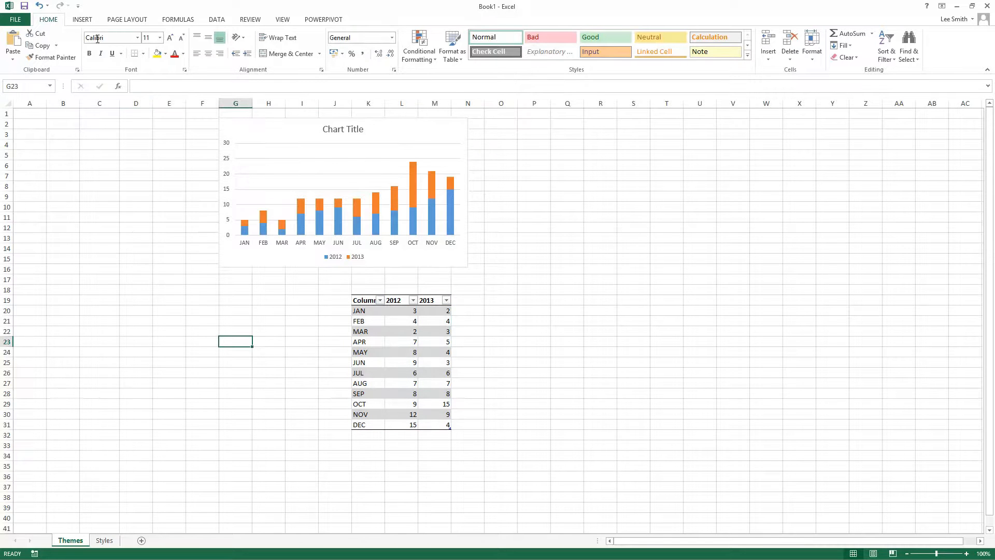
{"action": "left_click", "coordinate": [83, 20]}
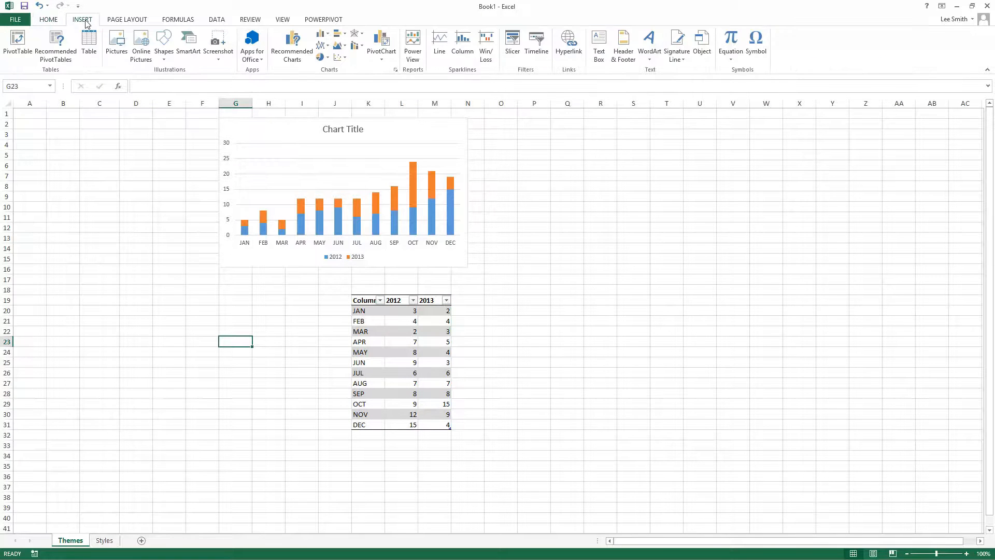
Step: Browse the built-in document themes available for the workbook, from the first to the last in the gallery
{"action": "left_click", "coordinate": [128, 20]}
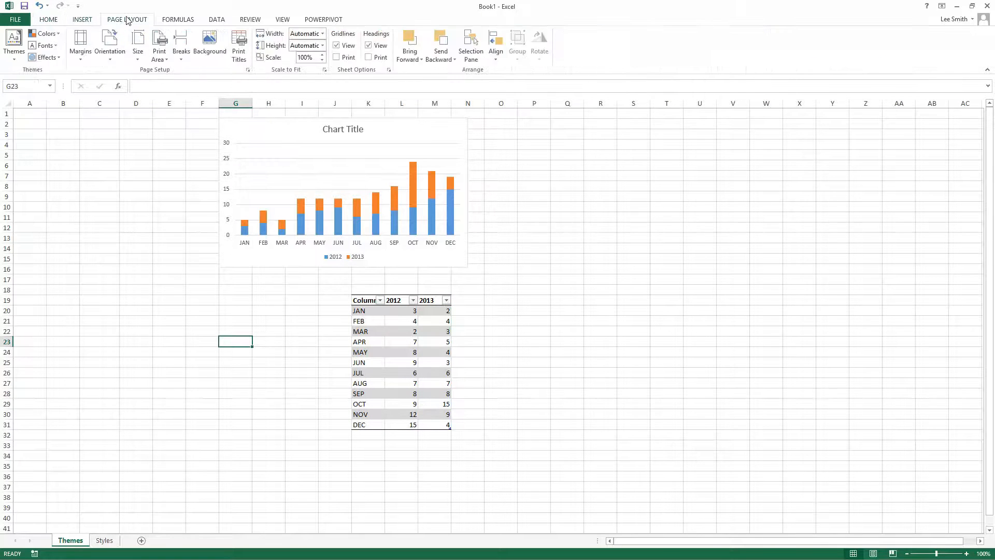
{"action": "left_click", "coordinate": [21, 62]}
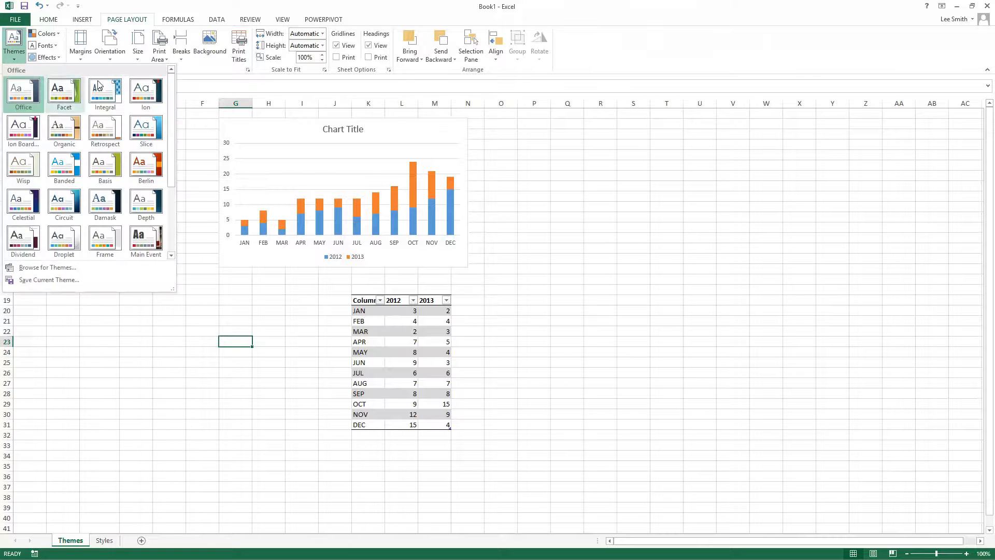
{"action": "left_click_drag", "start_coordinate": [172, 83], "coordinate": [180, 190]}
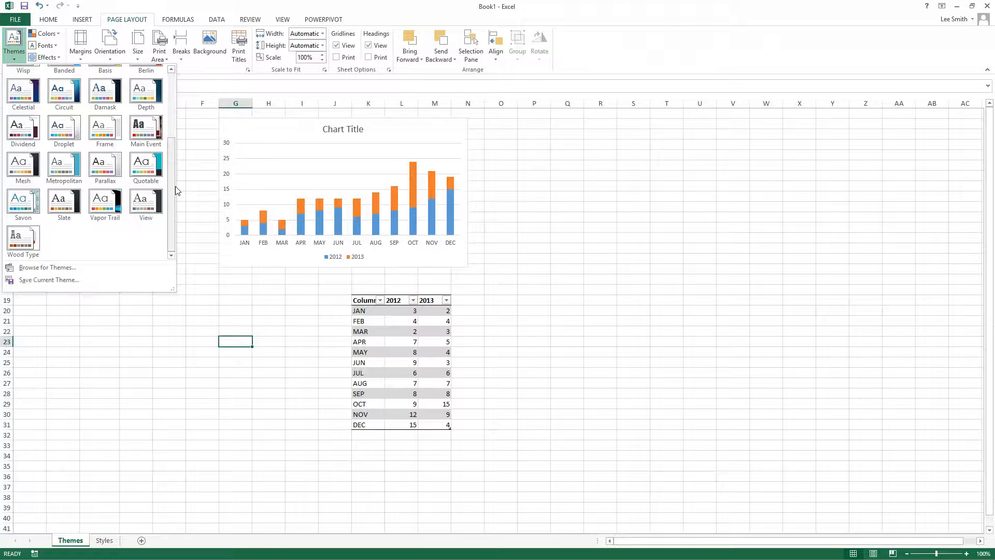
{"action": "left_click_drag", "start_coordinate": [172, 186], "coordinate": [173, 121]}
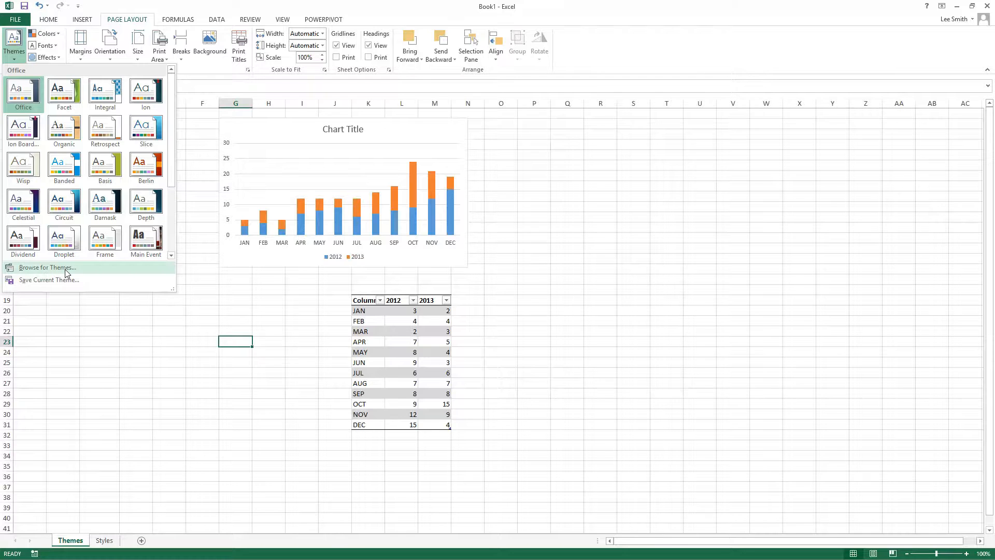
{"action": "right_click", "coordinate": [65, 245]}
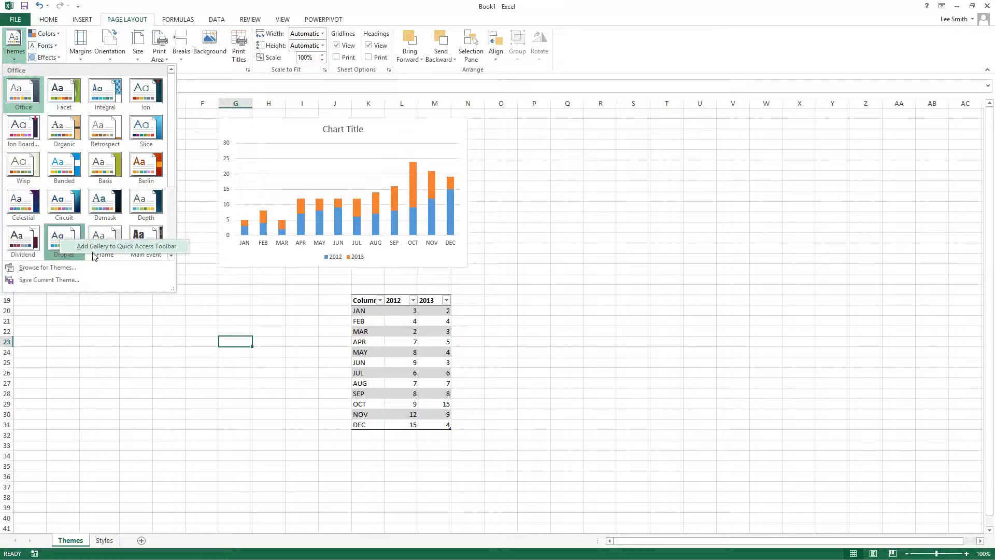
{"action": "left_click", "coordinate": [156, 332]}
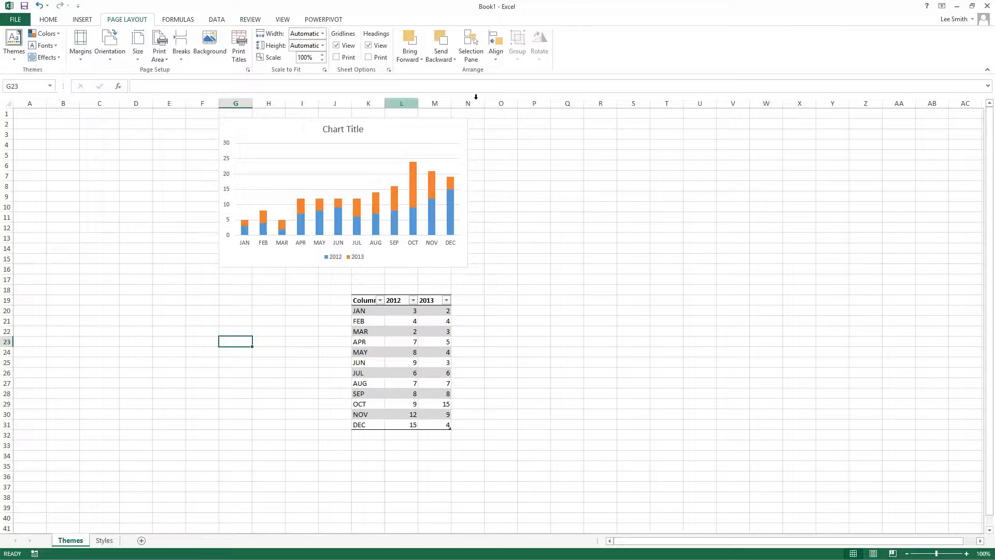
Step: Examine the theme colour, font and effect sets, previewing colour sets such as Violet II on the chart
{"action": "left_click", "coordinate": [45, 34]}
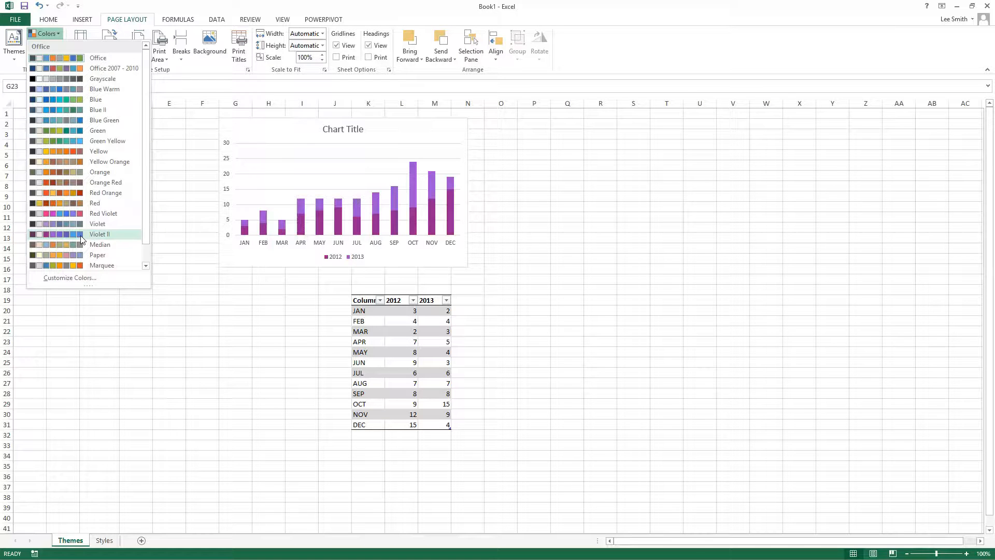
{"action": "left_click", "coordinate": [195, 305]}
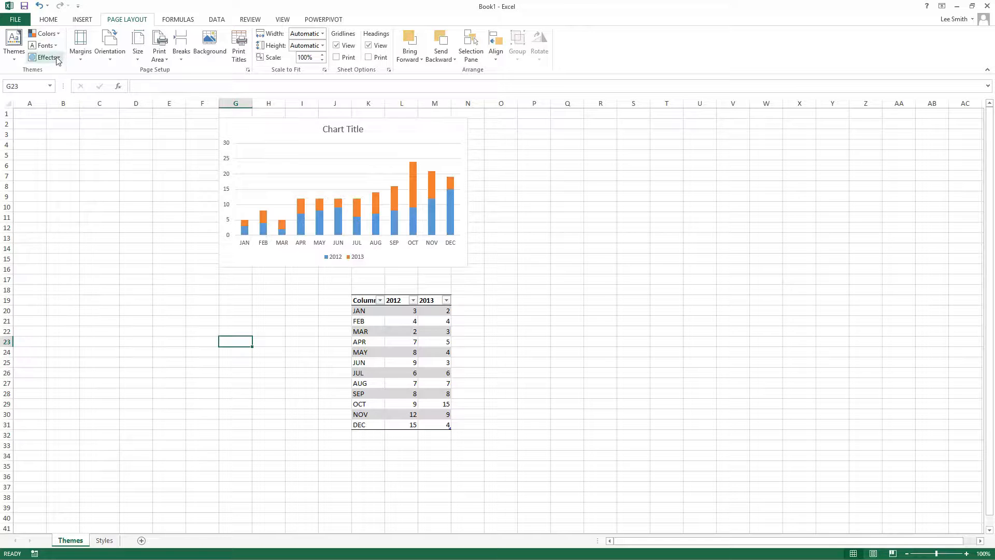
{"action": "left_click", "coordinate": [45, 45]}
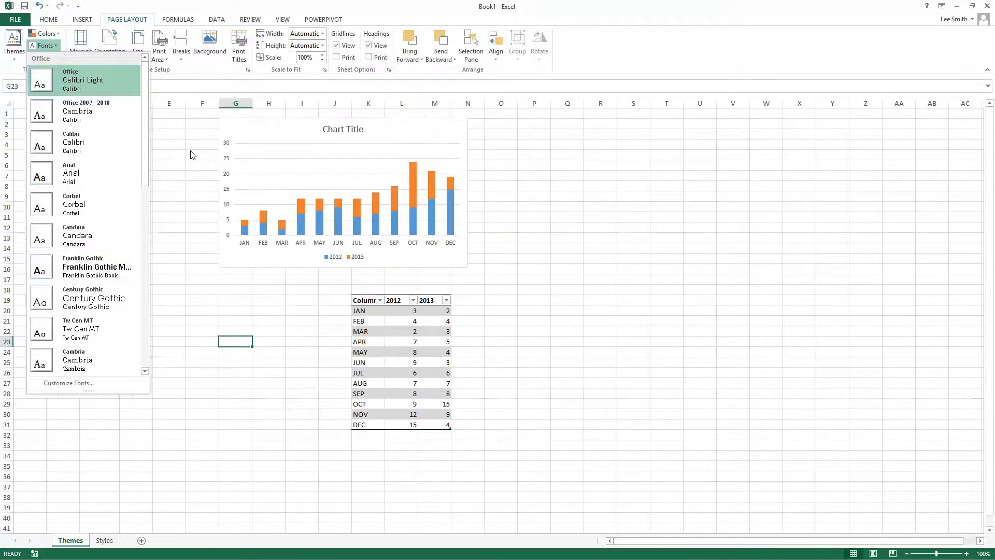
{"action": "key", "text": "Escape"}
{"action": "left_click", "coordinate": [47, 59]}
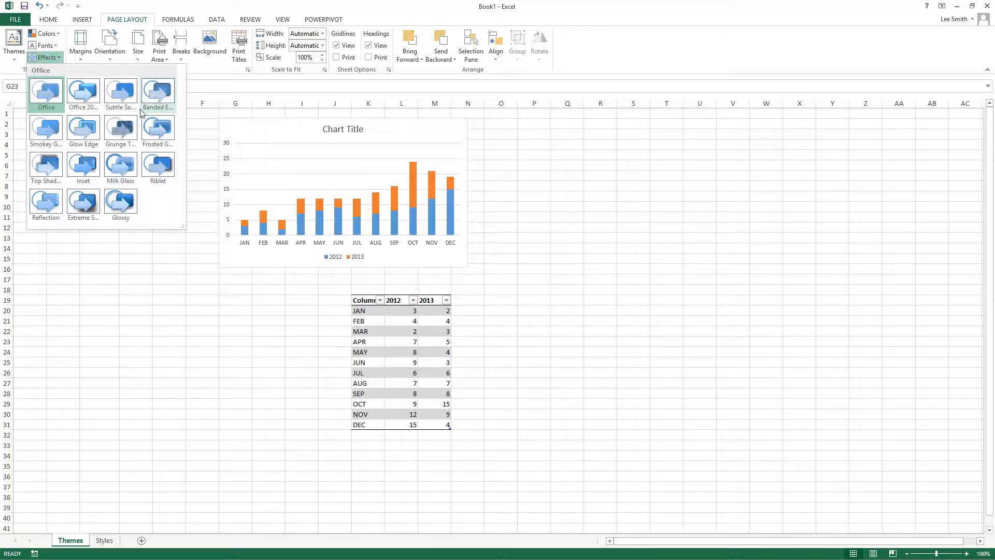
{"action": "left_click", "coordinate": [134, 271]}
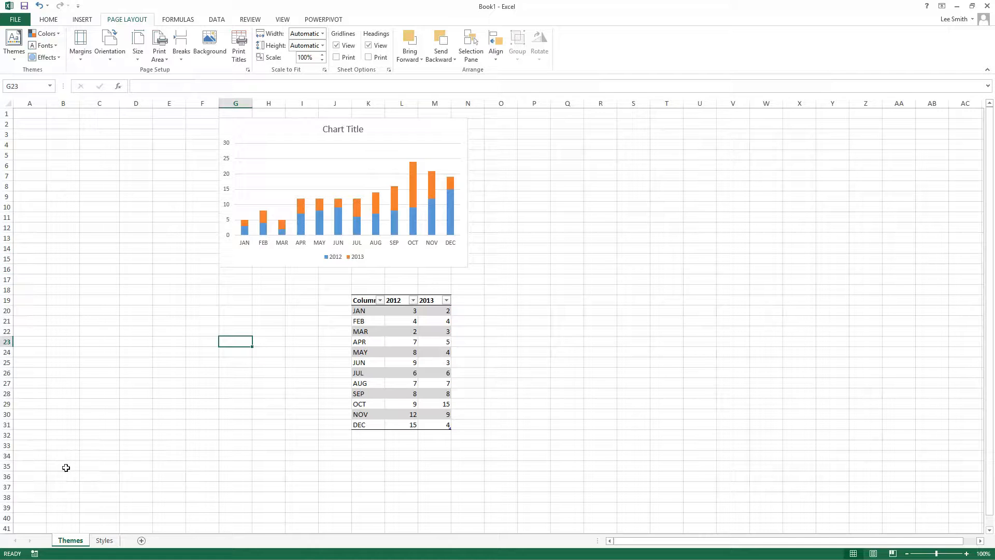
Step: Apply the Banded theme to the workbook and check its effect on both the Styles and Themes sheets
{"action": "left_click", "coordinate": [102, 541]}
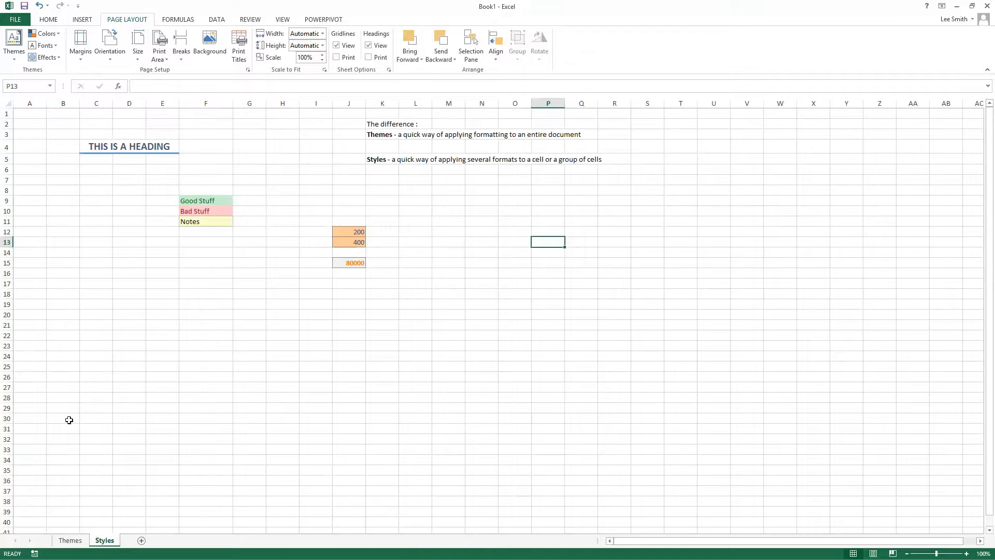
{"action": "left_click", "coordinate": [69, 540]}
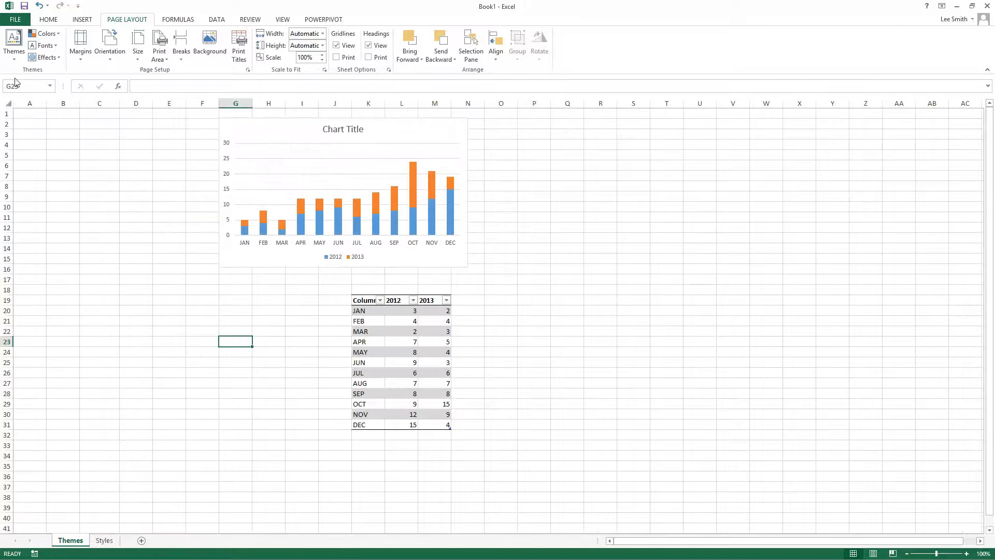
{"action": "left_click", "coordinate": [14, 61]}
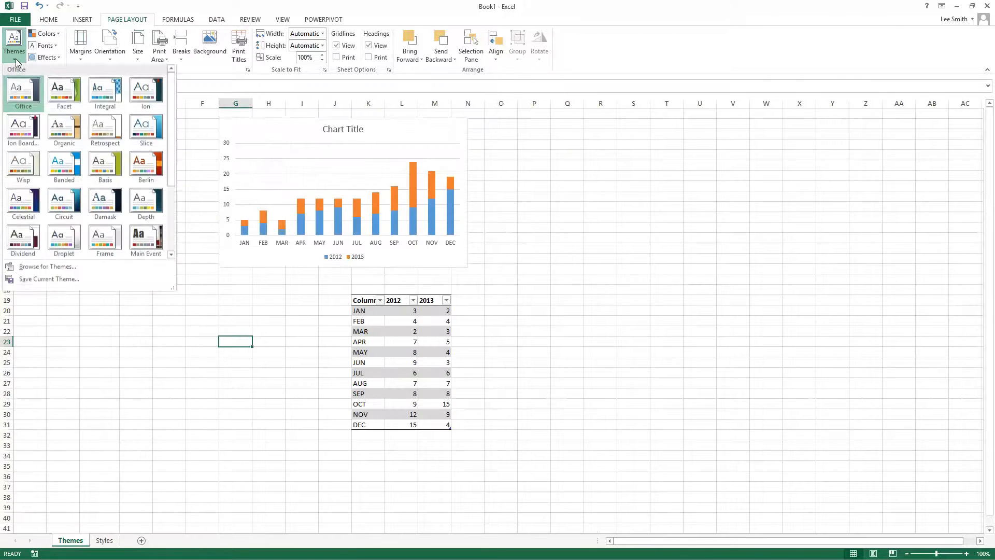
{"action": "left_click", "coordinate": [63, 180]}
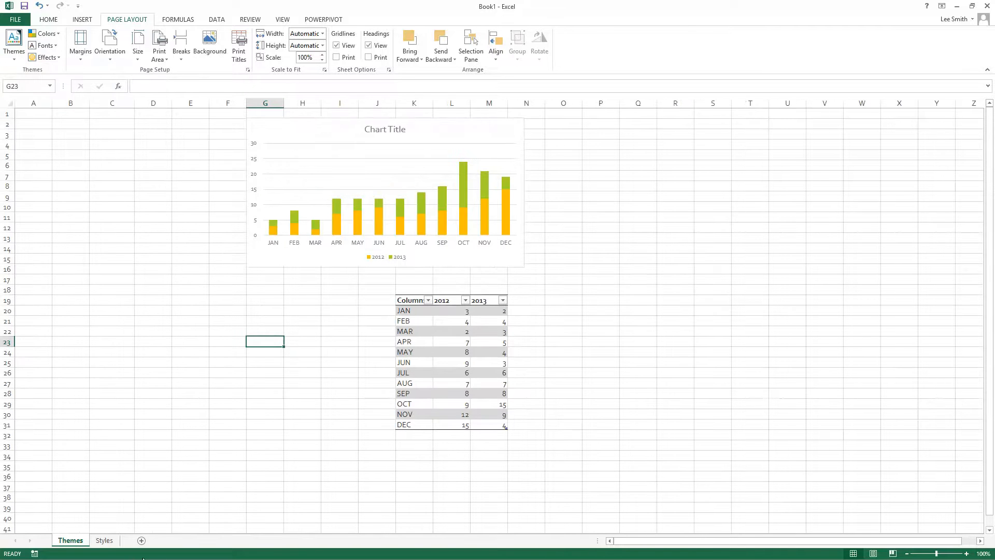
{"action": "left_click", "coordinate": [115, 541]}
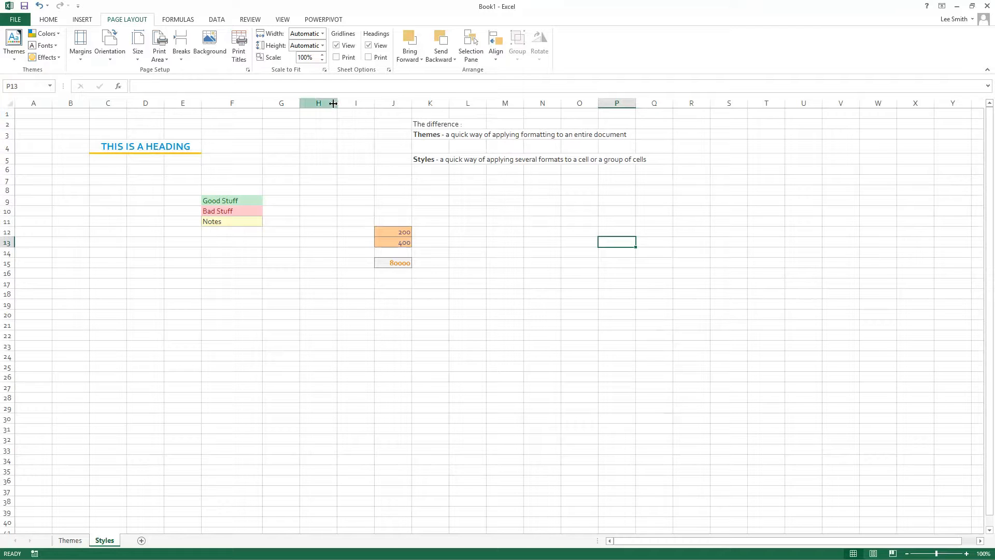
{"action": "left_click", "coordinate": [81, 542]}
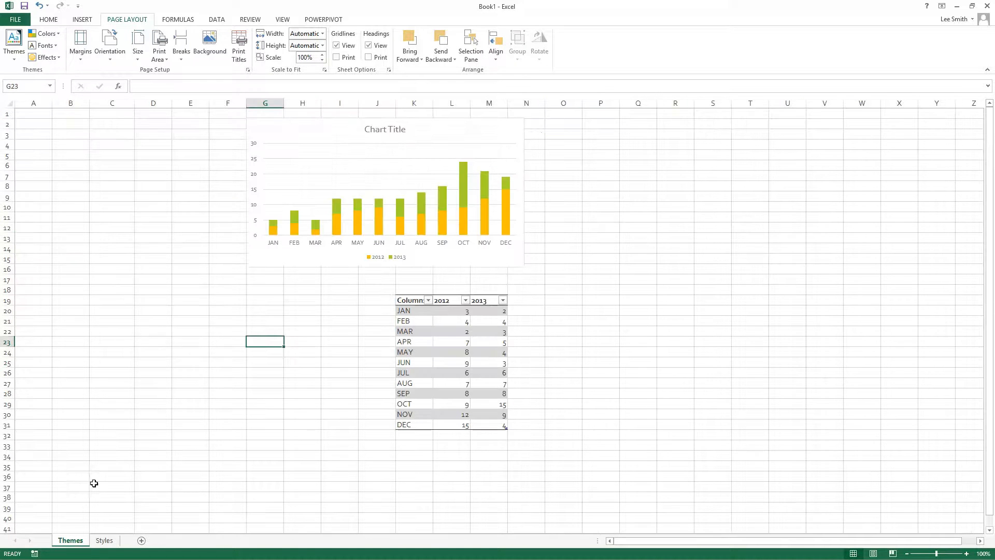
Step: Set the workbook's theme back to Office
{"action": "left_click", "coordinate": [14, 42]}
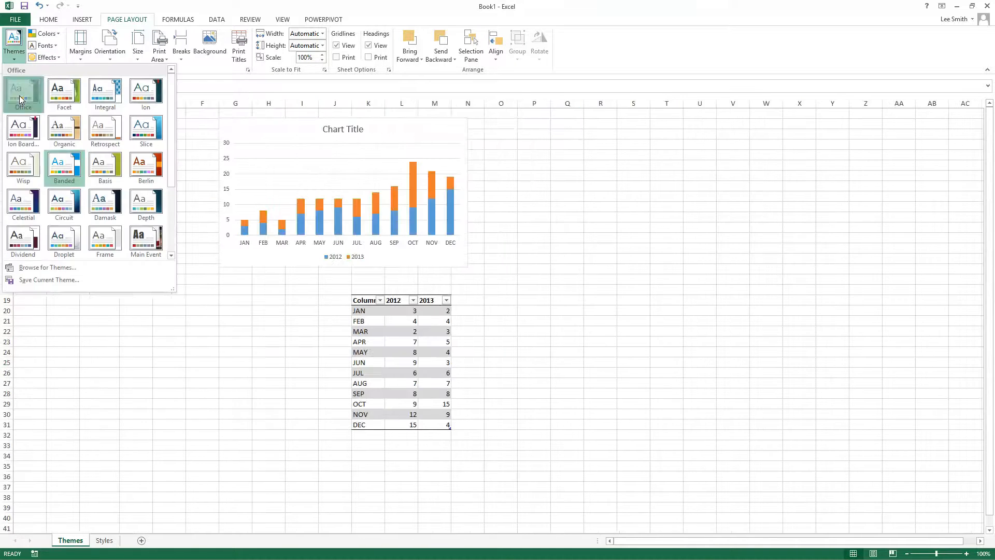
{"action": "left_click", "coordinate": [20, 93]}
{"action": "left_click", "coordinate": [98, 302]}
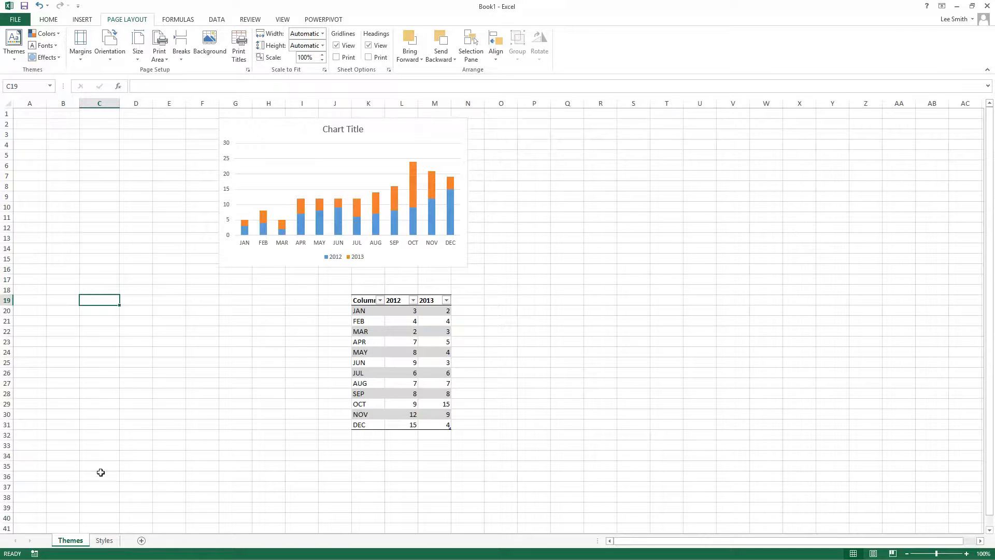
Step: On the Styles sheet, examine the available cell styles and those used by the Good Stuff, Bad Stuff and Notes cells
{"action": "left_click", "coordinate": [105, 540]}
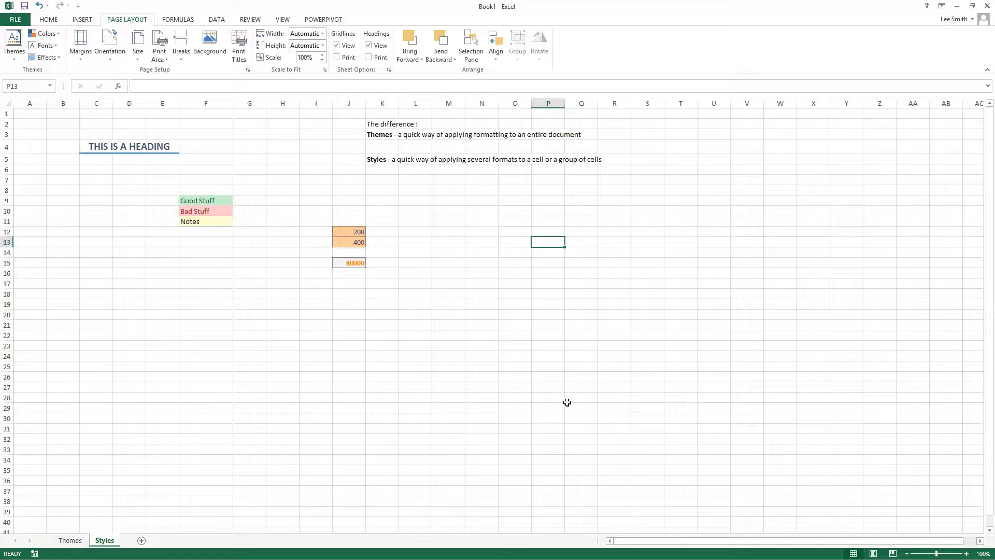
{"action": "left_click", "coordinate": [53, 20]}
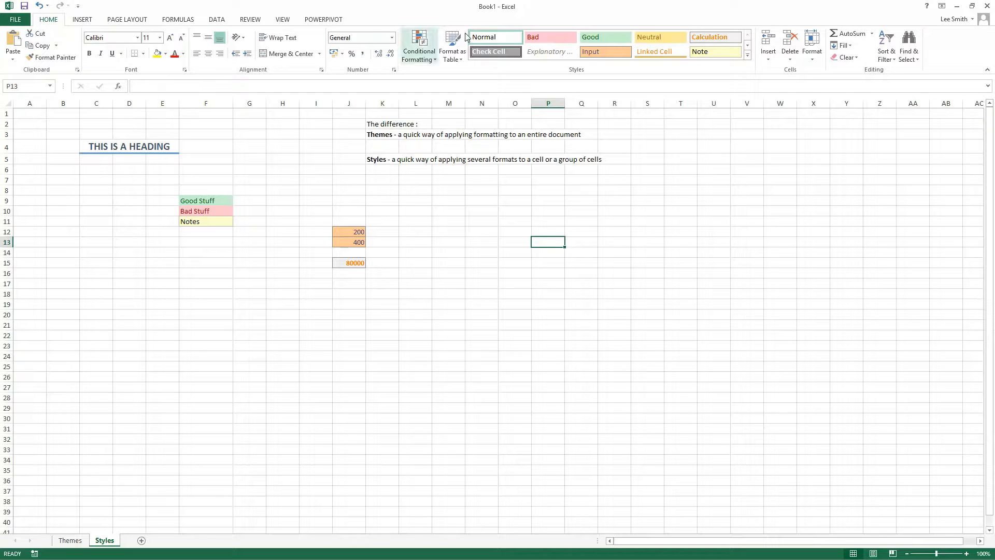
{"action": "left_click", "coordinate": [748, 55]}
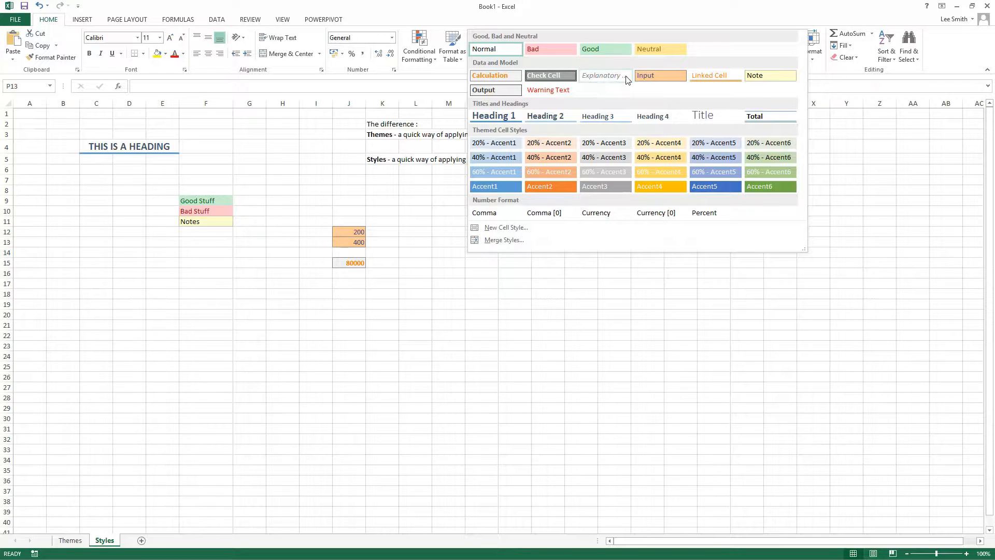
{"action": "left_click", "coordinate": [547, 281]}
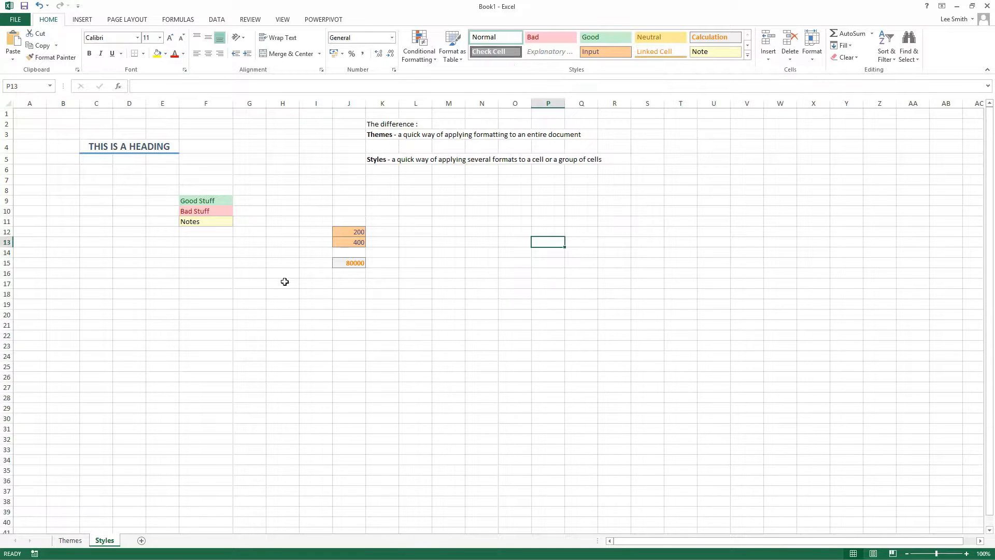
{"action": "left_click", "coordinate": [215, 201]}
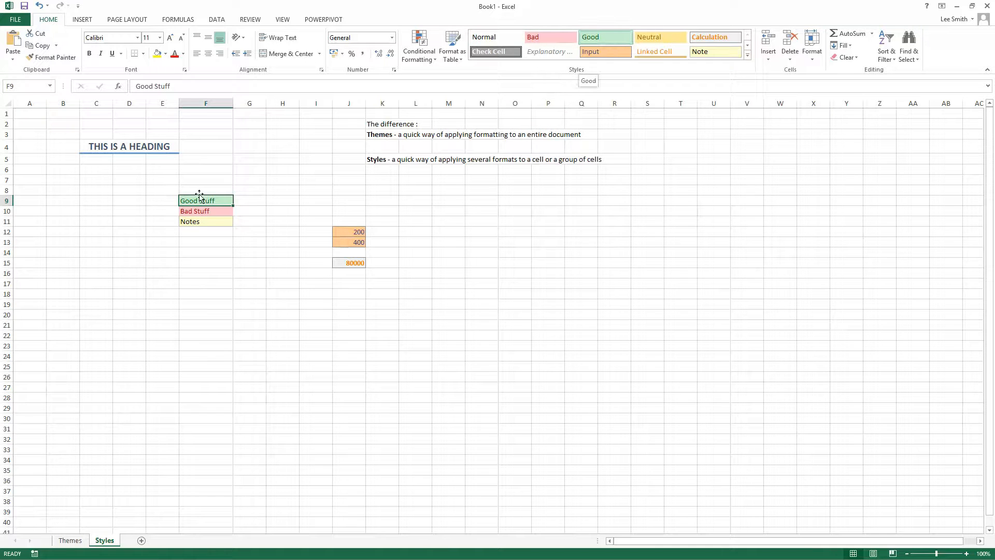
{"action": "left_click", "coordinate": [203, 214]}
{"action": "left_click", "coordinate": [203, 222]}
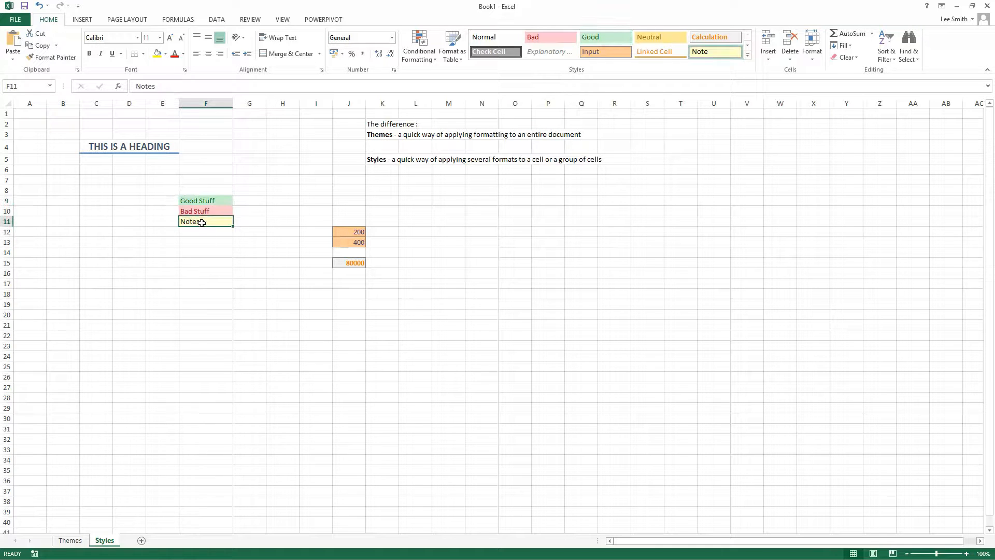
Step: Enter TEXT in cell I9 of the Styles sheet
{"action": "left_click", "coordinate": [300, 205]}
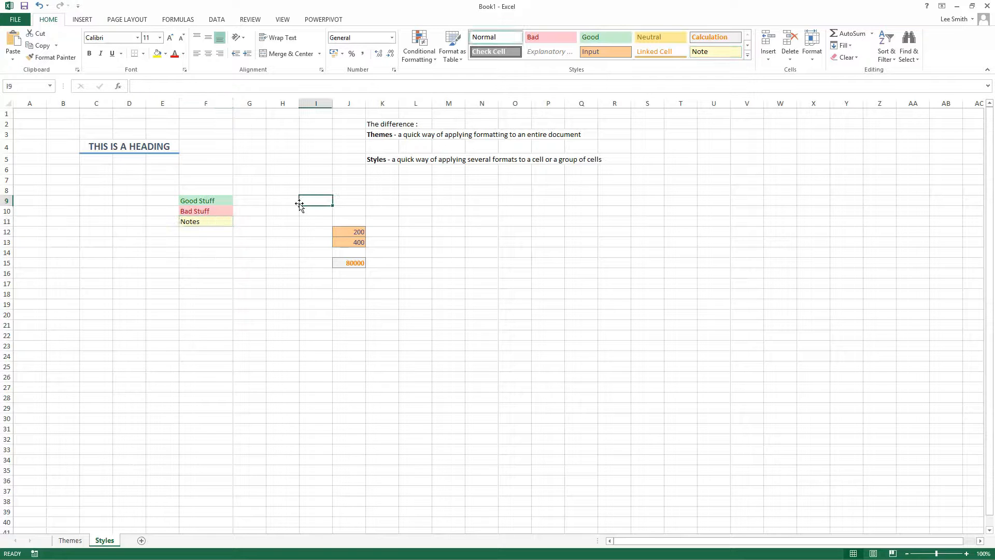
{"action": "type", "text": "TEXT"}
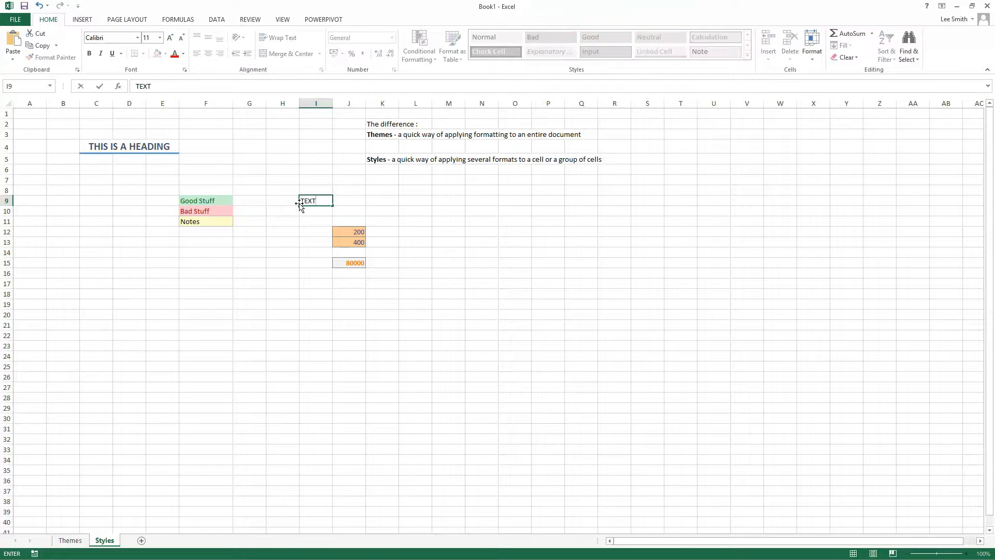
{"action": "key", "text": "Return"}
Step: Apply the 40% - Accent3 cell style to cell I9
{"action": "left_click", "coordinate": [306, 202]}
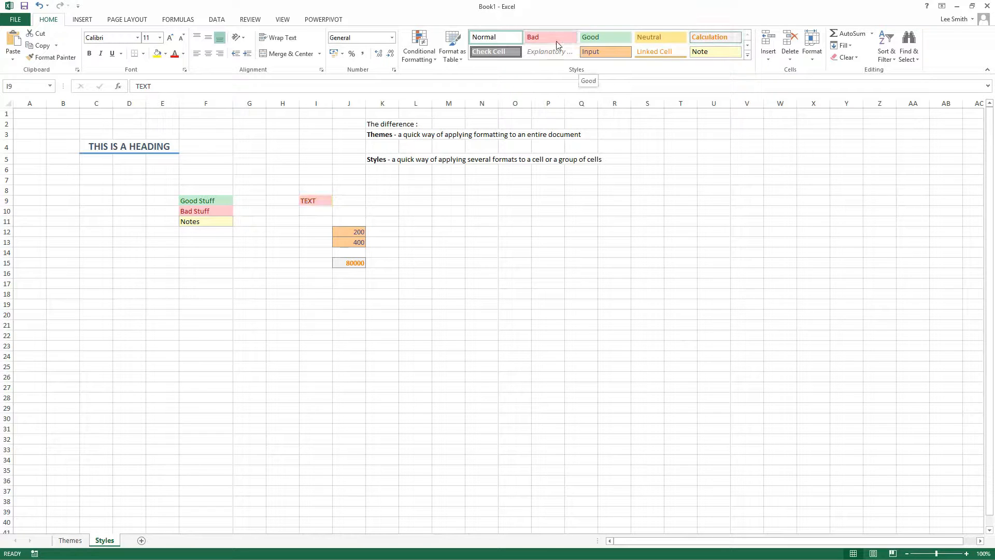
{"action": "left_click", "coordinate": [747, 45]}
{"action": "left_click", "coordinate": [747, 55]}
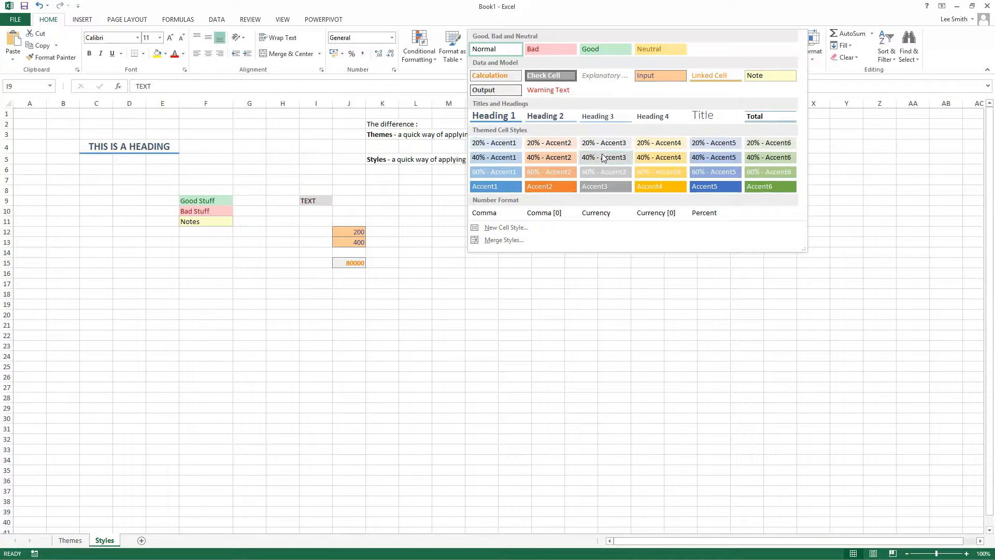
{"action": "left_click", "coordinate": [604, 158]}
{"action": "left_click", "coordinate": [589, 291]}
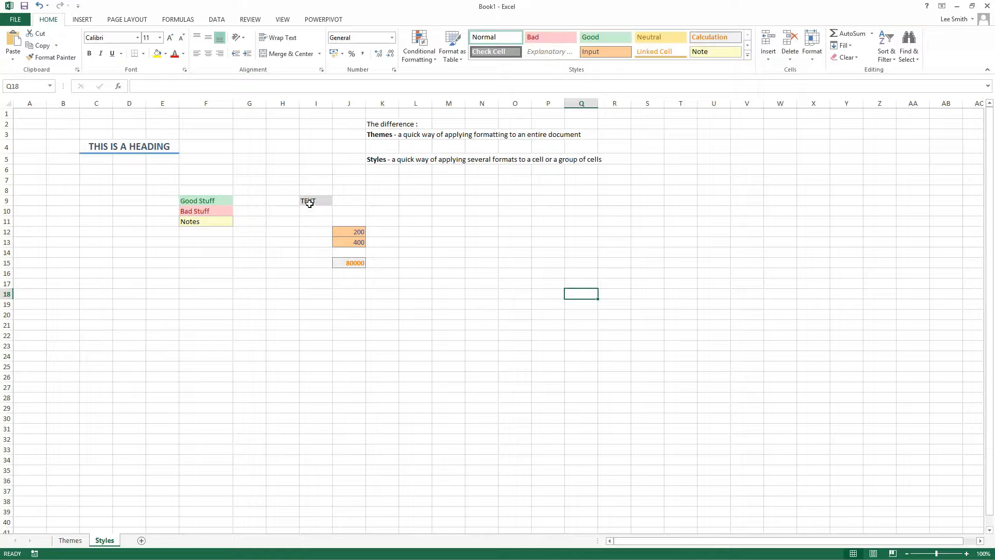
Step: Examine the cell styles used by the Good Stuff, Bad Stuff and Notes cells and the full range of available styles
{"action": "left_click", "coordinate": [221, 200]}
{"action": "left_click", "coordinate": [217, 209]}
{"action": "left_click", "coordinate": [211, 222]}
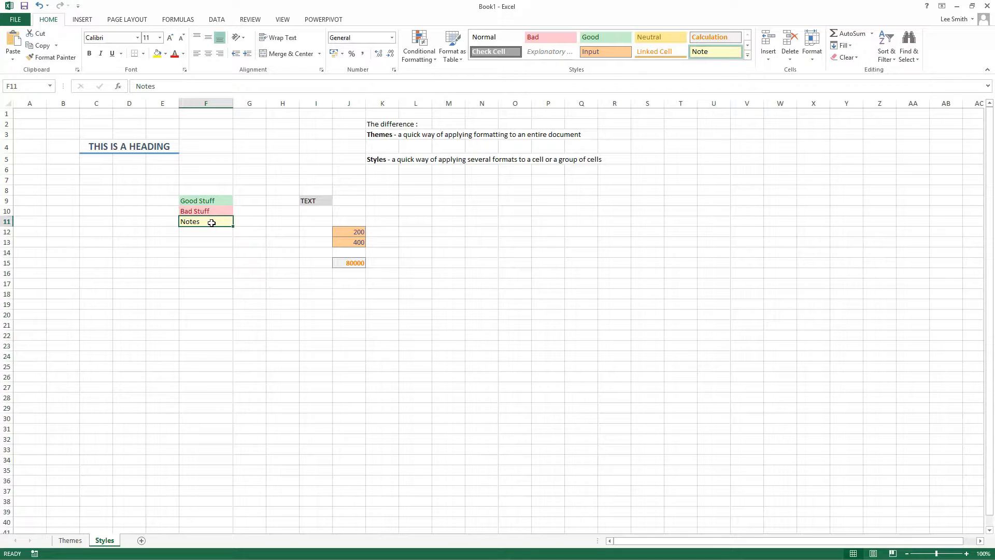
{"action": "left_click", "coordinate": [748, 55]}
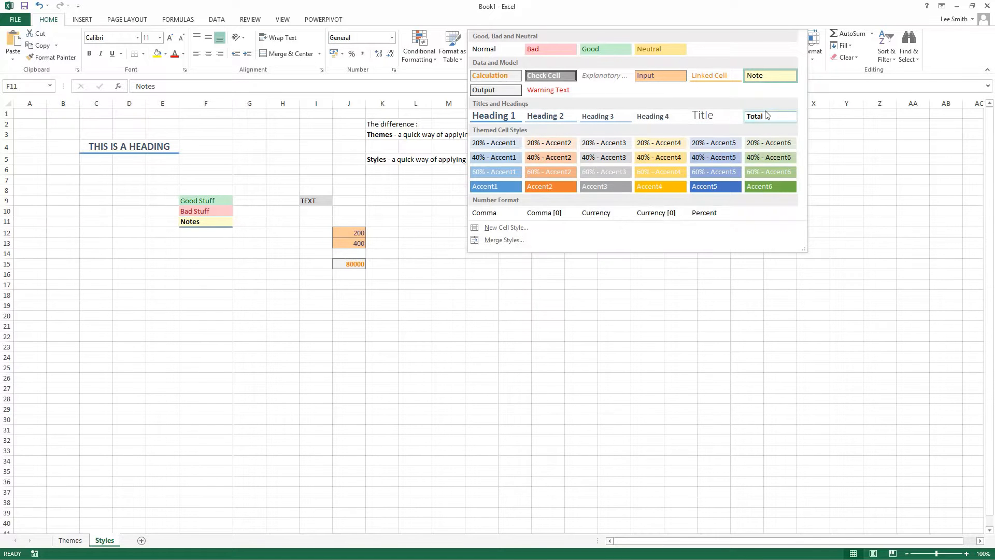
{"action": "left_click", "coordinate": [539, 324]}
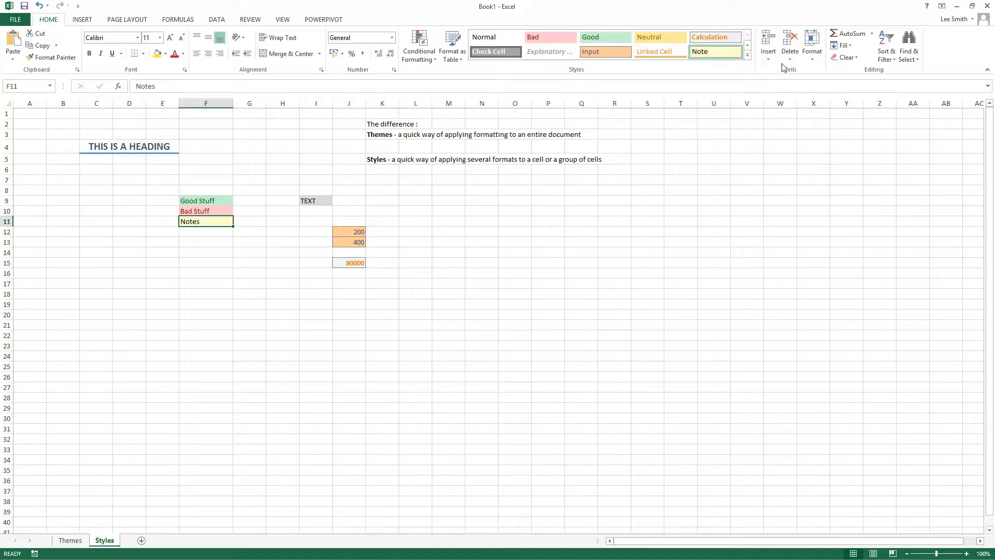
Step: Examine the format settings that can be modified for the Bad cell style, from number to fill, without changing any
{"action": "left_click", "coordinate": [748, 58]}
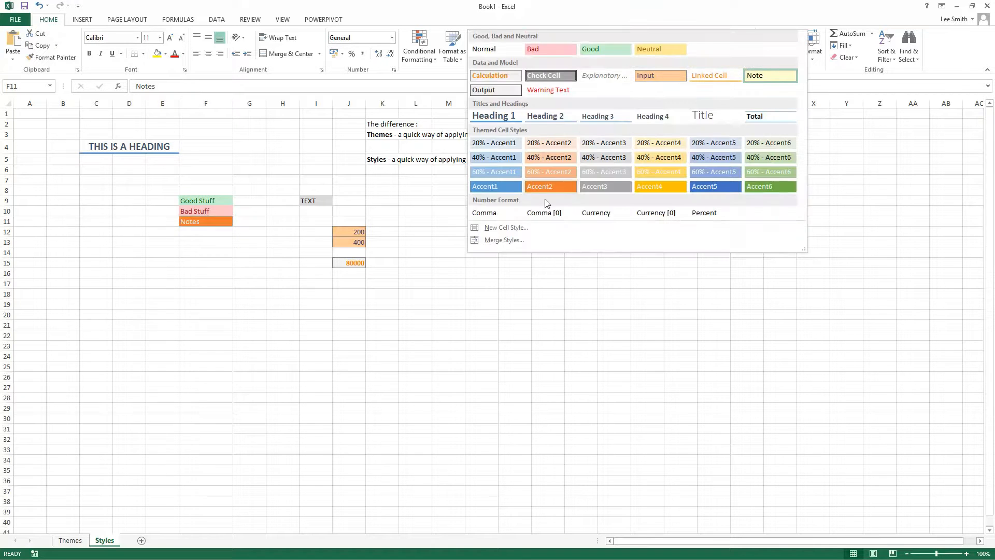
{"action": "right_click", "coordinate": [538, 52]}
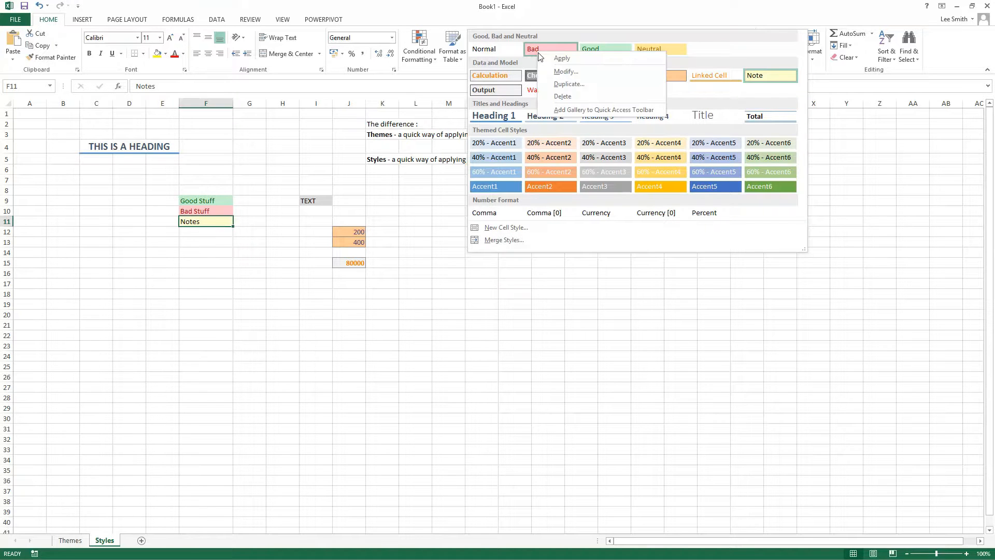
{"action": "left_click", "coordinate": [583, 73]}
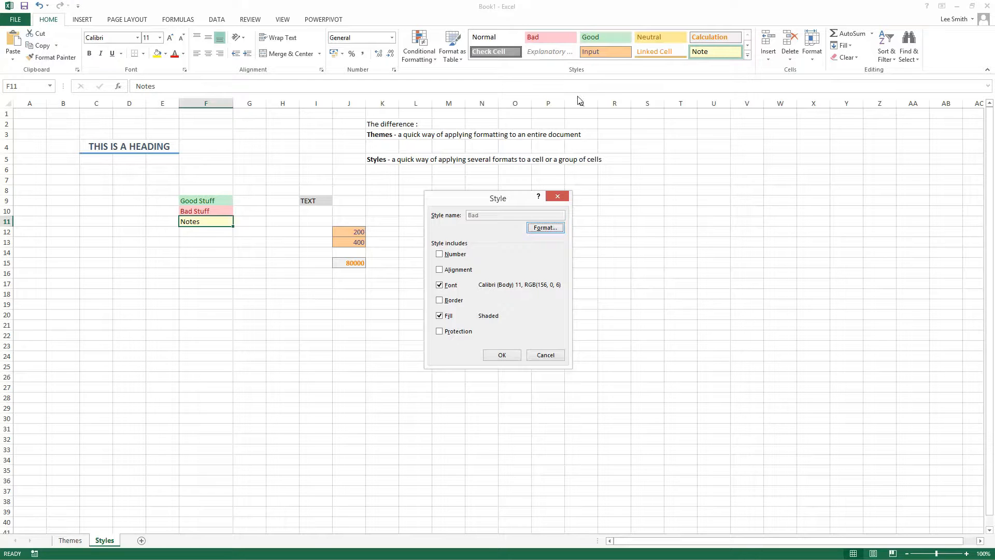
{"action": "left_click", "coordinate": [542, 226]}
{"action": "left_click", "coordinate": [382, 187]}
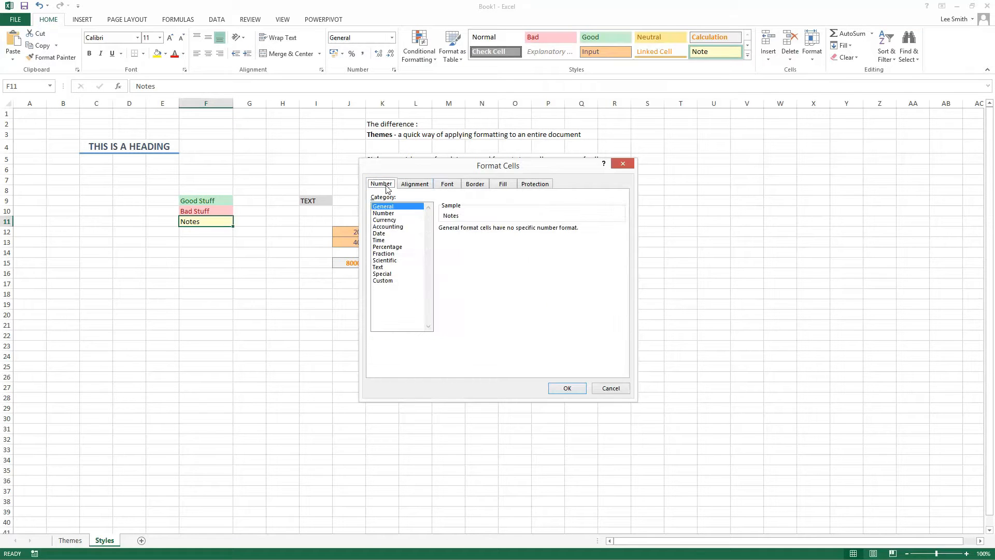
{"action": "left_click", "coordinate": [413, 186]}
{"action": "left_click", "coordinate": [448, 186]}
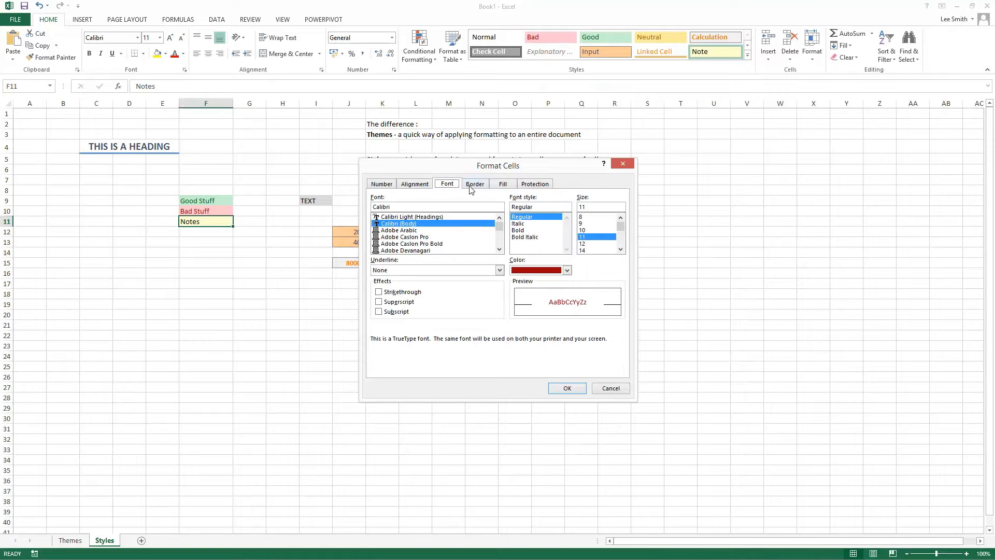
{"action": "left_click", "coordinate": [472, 188]}
{"action": "left_click", "coordinate": [510, 188]}
{"action": "left_click", "coordinate": [525, 185]}
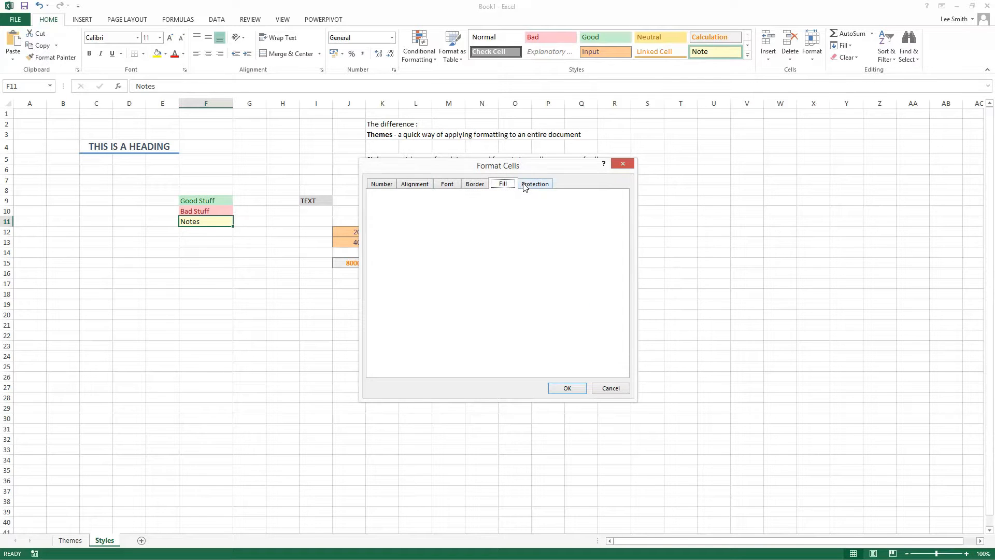
{"action": "left_click", "coordinate": [386, 185]}
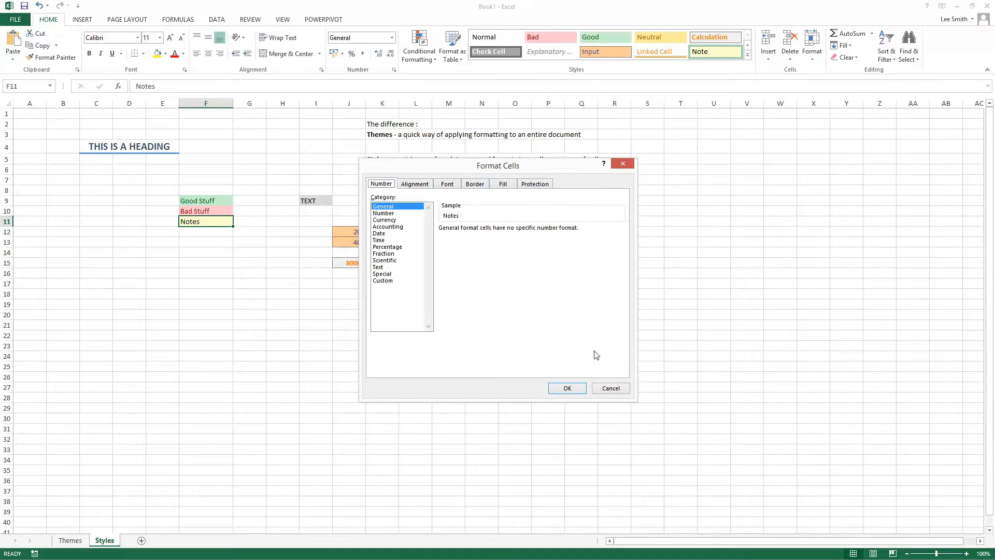
{"action": "left_click", "coordinate": [613, 389]}
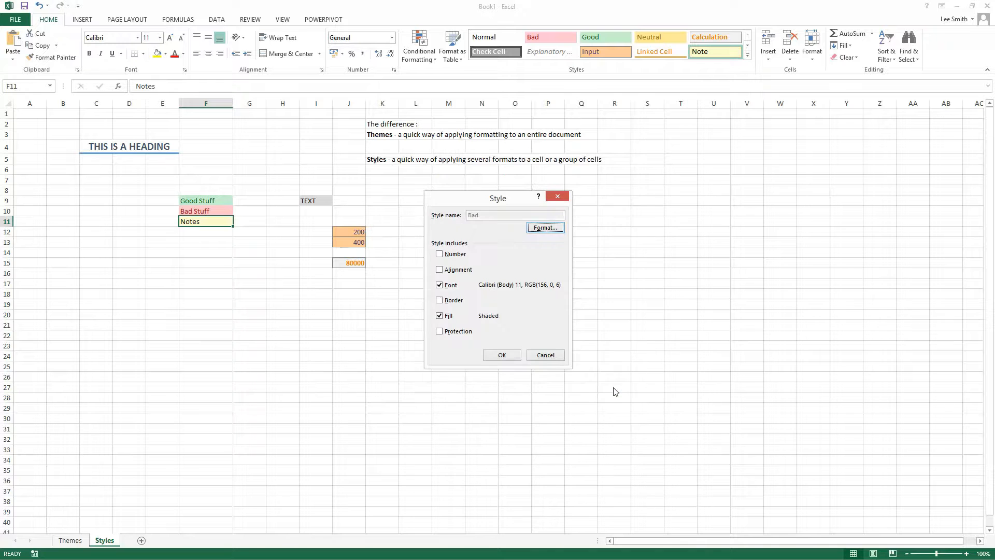
{"action": "left_click", "coordinate": [551, 355]}
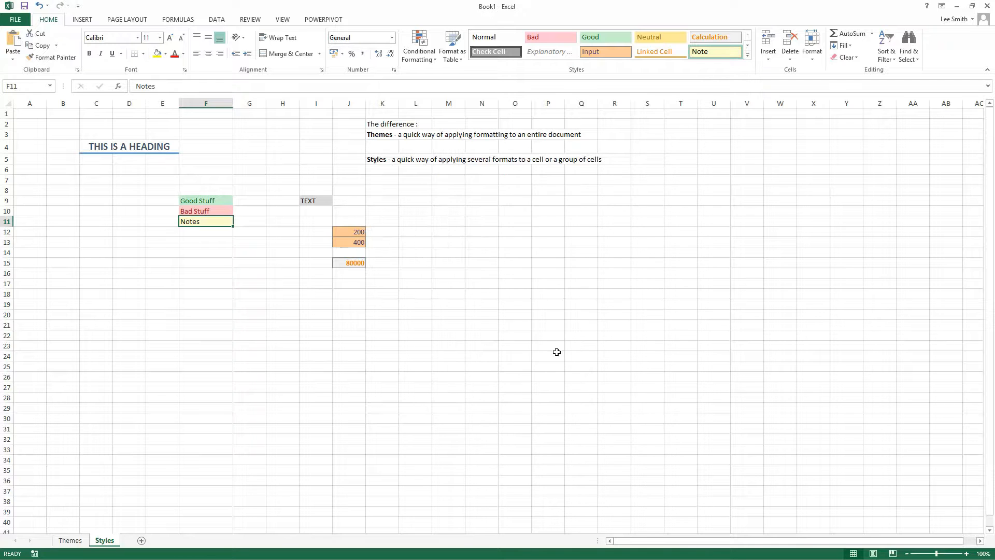
Step: Start a new cell style named DEMO and set its font to Brush Script MT
{"action": "left_click", "coordinate": [746, 57]}
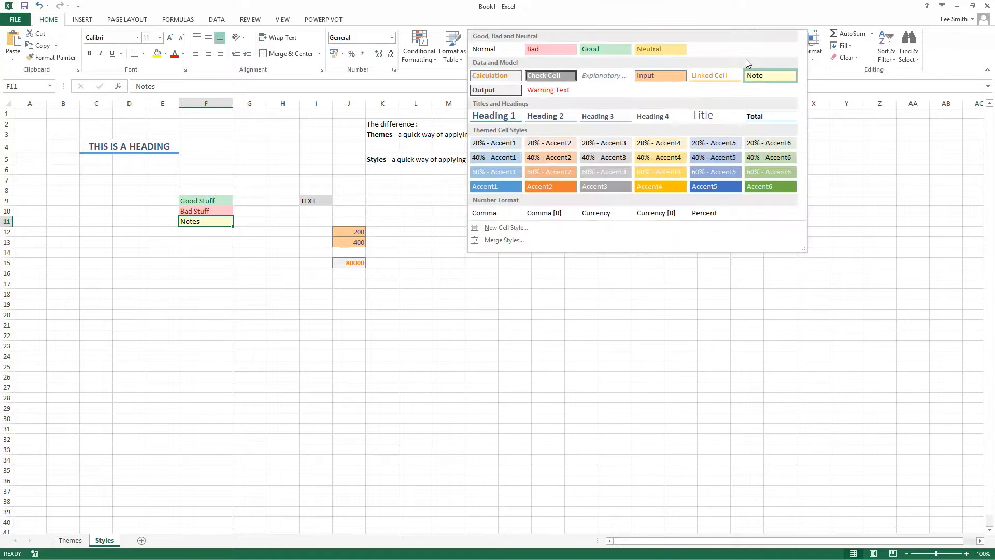
{"action": "left_click", "coordinate": [506, 227]}
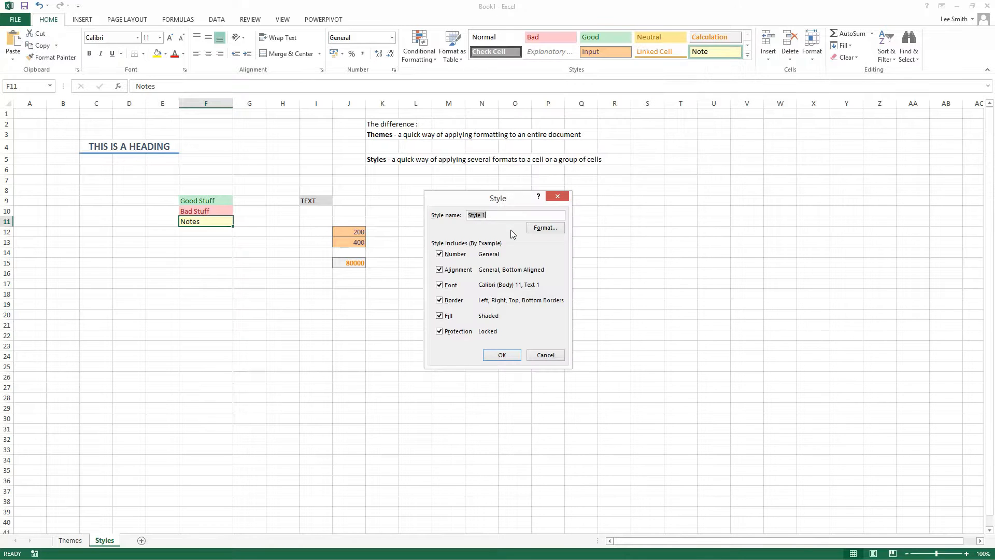
{"action": "type", "text": "DEMO"}
{"action": "left_click", "coordinate": [539, 229]}
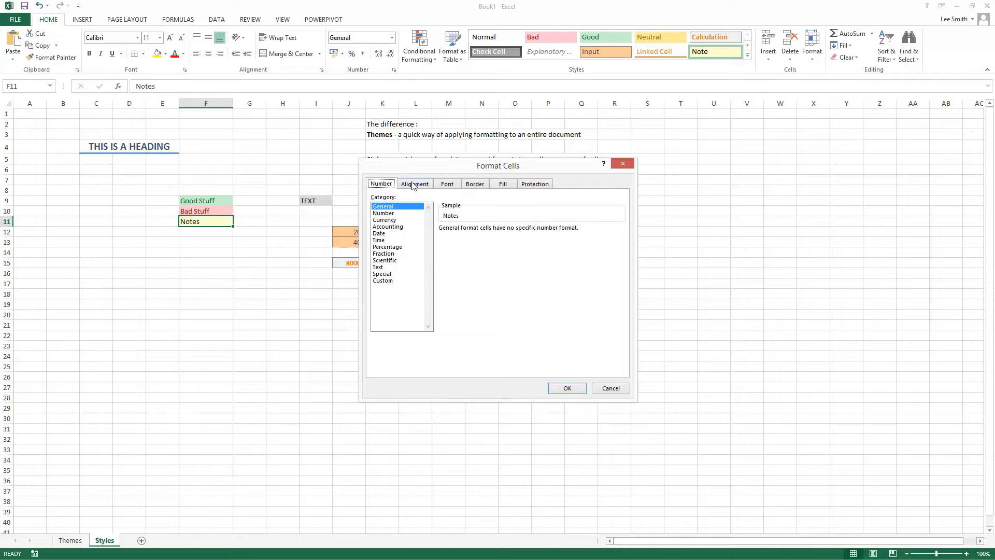
{"action": "left_click", "coordinate": [448, 185]}
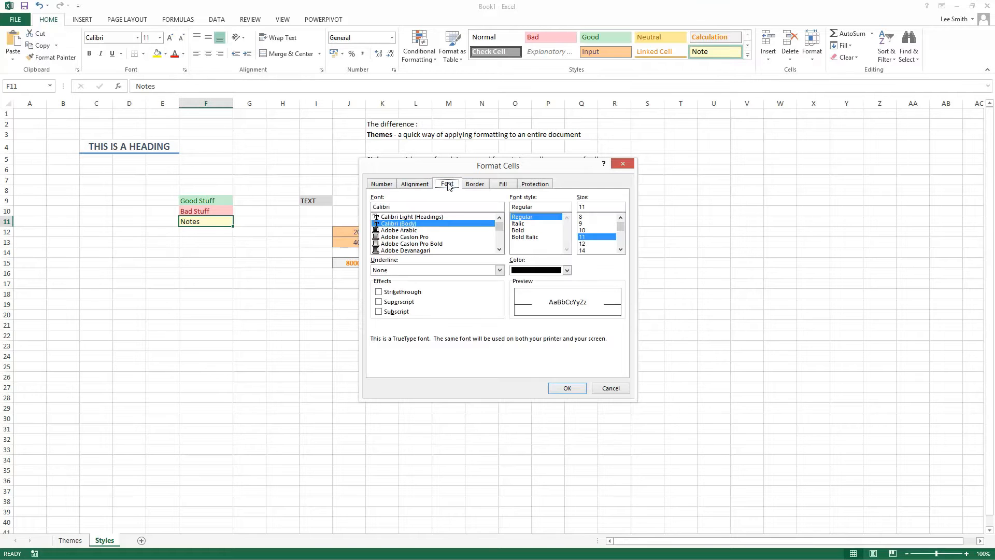
{"action": "left_click", "coordinate": [434, 251]}
{"action": "scroll", "coordinate": [433, 248], "scroll_direction": "down", "scroll_amount": 3}
{"action": "left_click", "coordinate": [428, 243]}
{"action": "scroll", "coordinate": [420, 244], "scroll_direction": "down", "scroll_amount": 5}
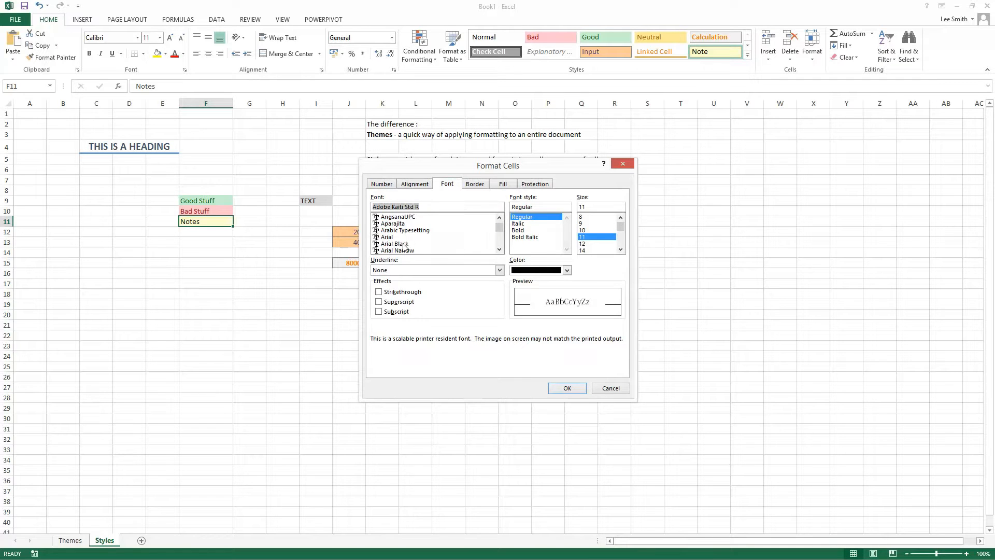
{"action": "left_click", "coordinate": [403, 244]}
{"action": "scroll", "coordinate": [403, 245], "scroll_direction": "down", "scroll_amount": 3}
{"action": "left_click", "coordinate": [403, 244]}
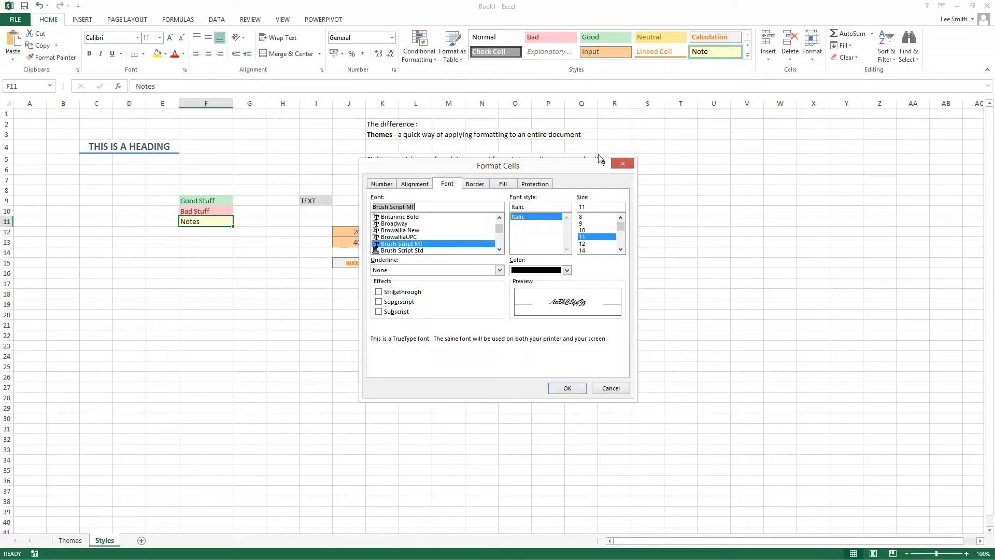
Step: Set the DEMO style's font size to 20 and its font color to Accent 6, Darker 50%, and create the style
{"action": "left_click", "coordinate": [620, 249]}
{"action": "left_click", "coordinate": [598, 251]}
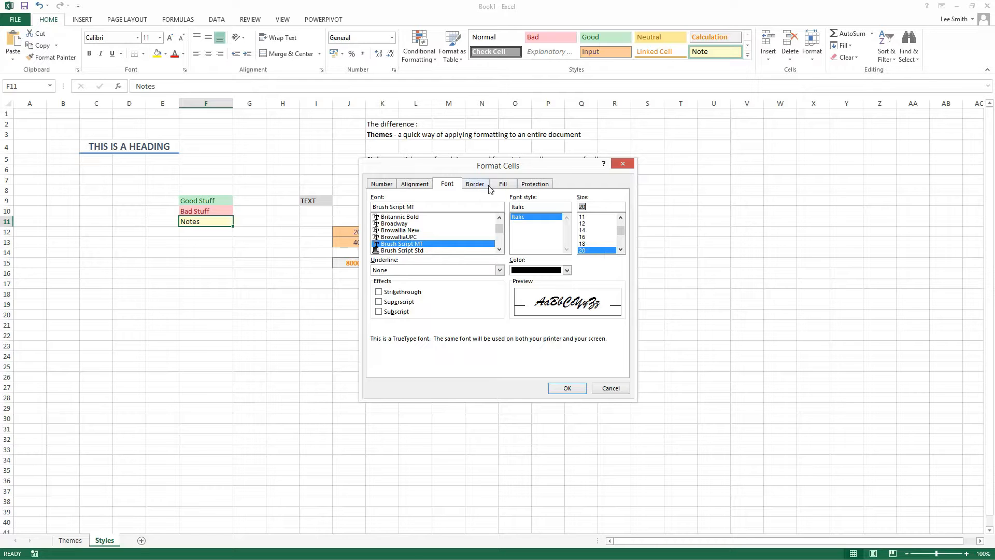
{"action": "left_click", "coordinate": [567, 270]}
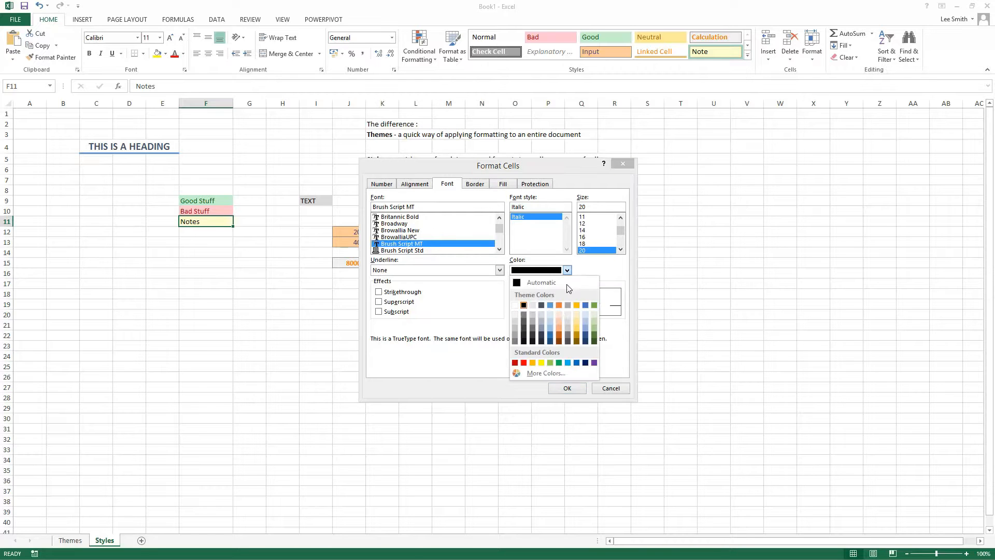
{"action": "left_click", "coordinate": [595, 342]}
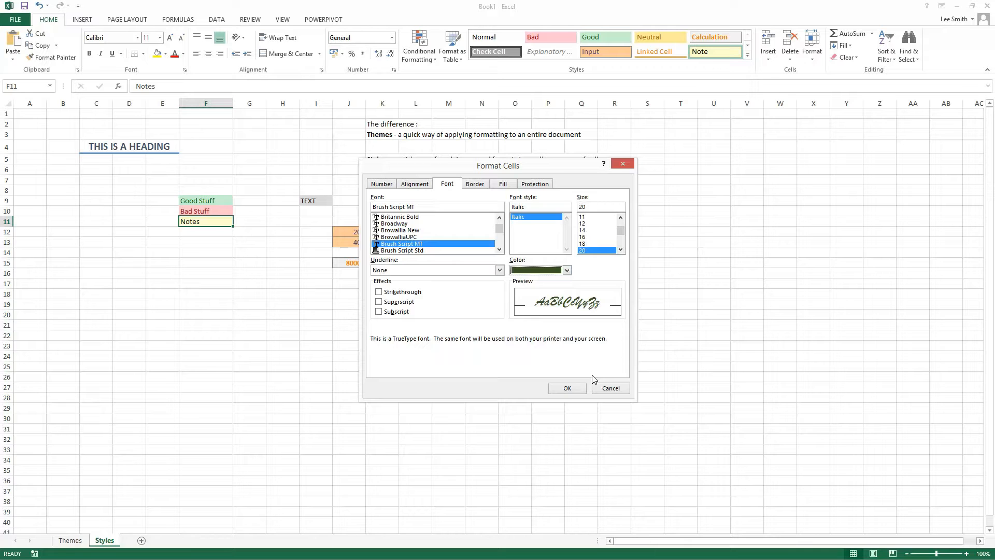
{"action": "left_click", "coordinate": [567, 390]}
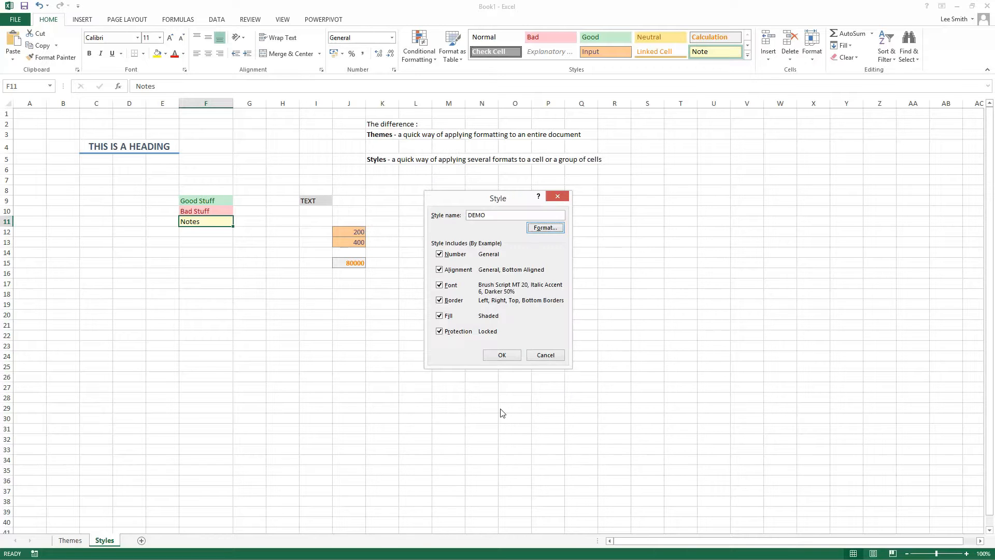
{"action": "left_click", "coordinate": [495, 357]}
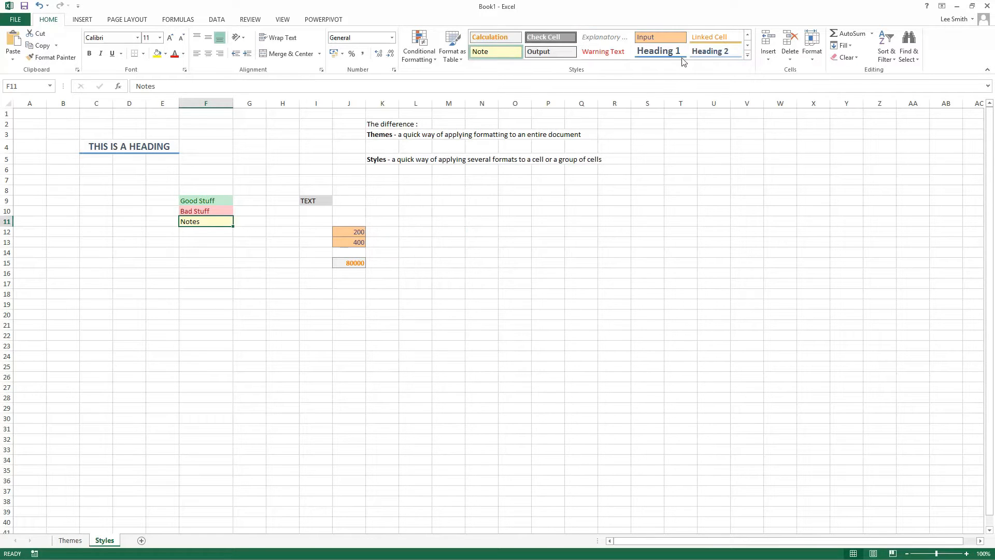
Step: Apply the custom DEMO cell style to cell I9 containing TEXT
{"action": "left_click", "coordinate": [748, 35]}
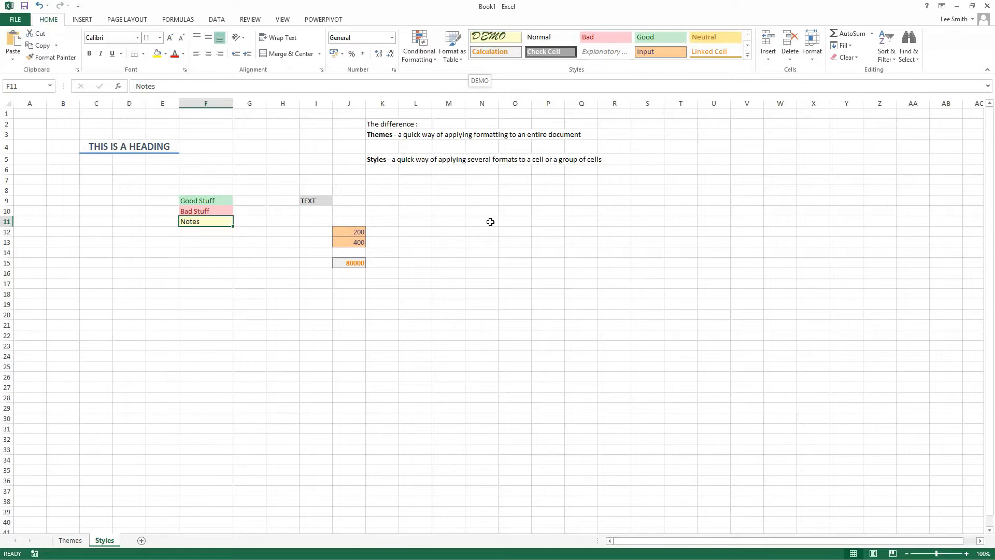
{"action": "left_click", "coordinate": [316, 200]}
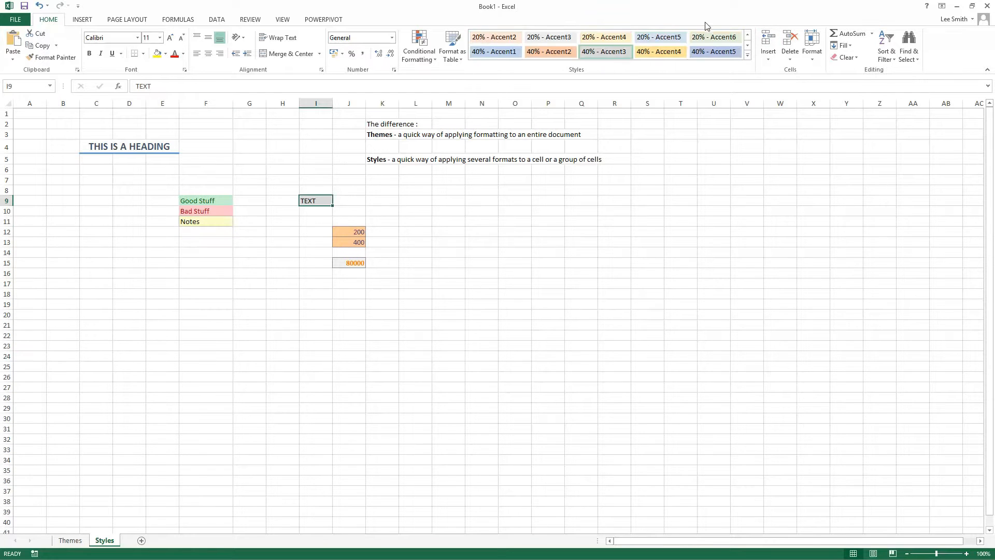
{"action": "left_click", "coordinate": [748, 36]}
{"action": "left_click", "coordinate": [748, 36]}
{"action": "left_click", "coordinate": [748, 37]}
{"action": "left_click", "coordinate": [748, 37]}
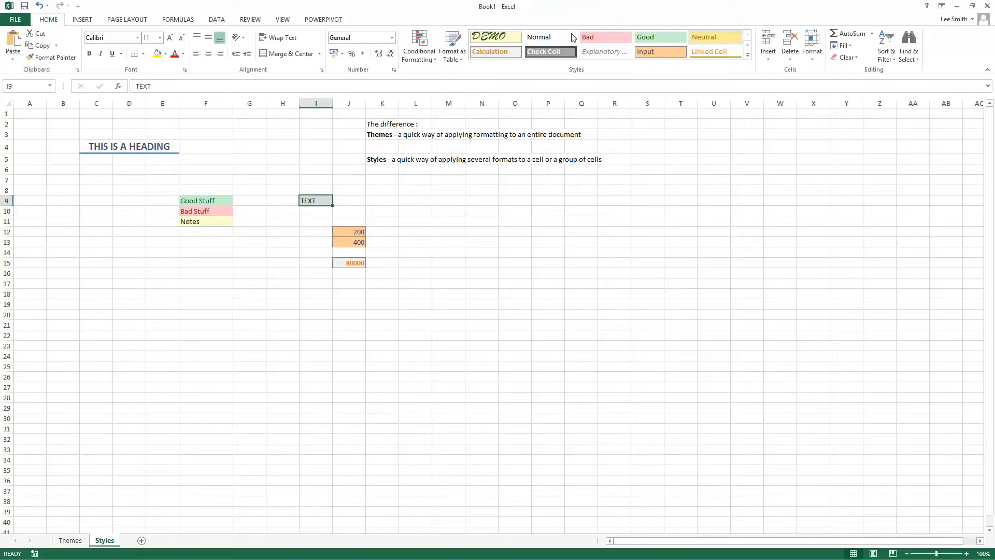
{"action": "left_click", "coordinate": [505, 38]}
{"action": "left_click", "coordinate": [447, 260]}
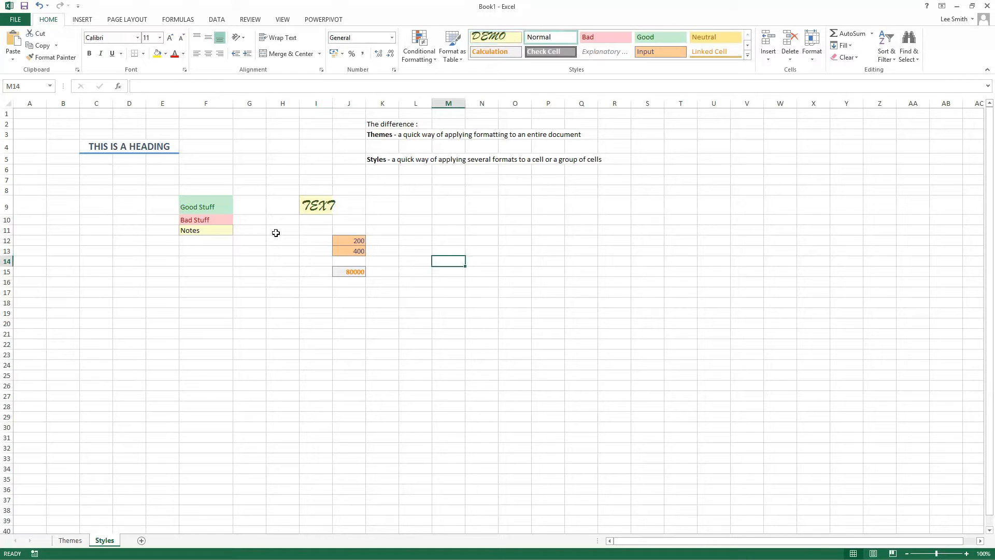
Step: Apply the custom DEMO cell style to the Notes cell F11
{"action": "left_click", "coordinate": [210, 233]}
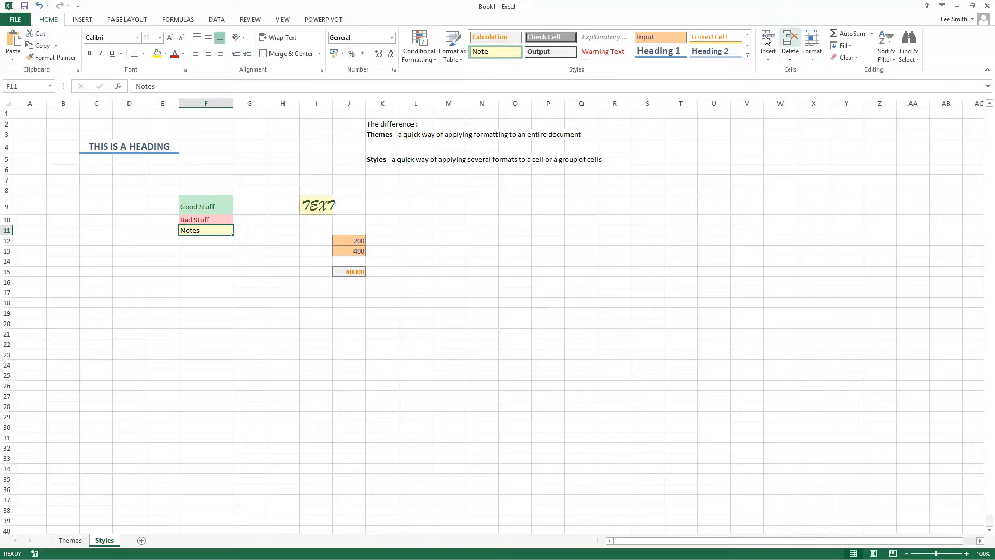
{"action": "left_click", "coordinate": [748, 36]}
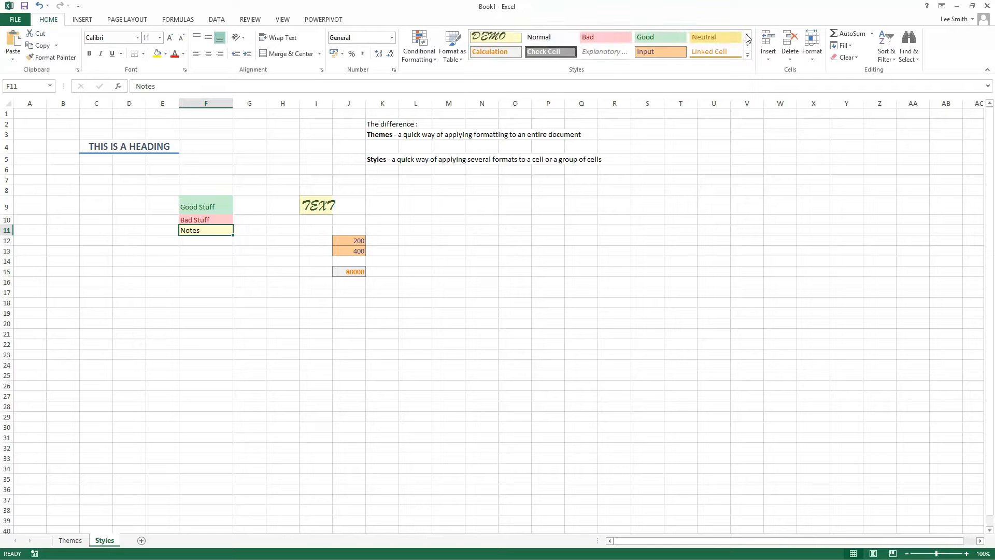
{"action": "left_click", "coordinate": [499, 37]}
Step: Modify the DEMO cell style so that its font size is 16
{"action": "right_click", "coordinate": [500, 38]}
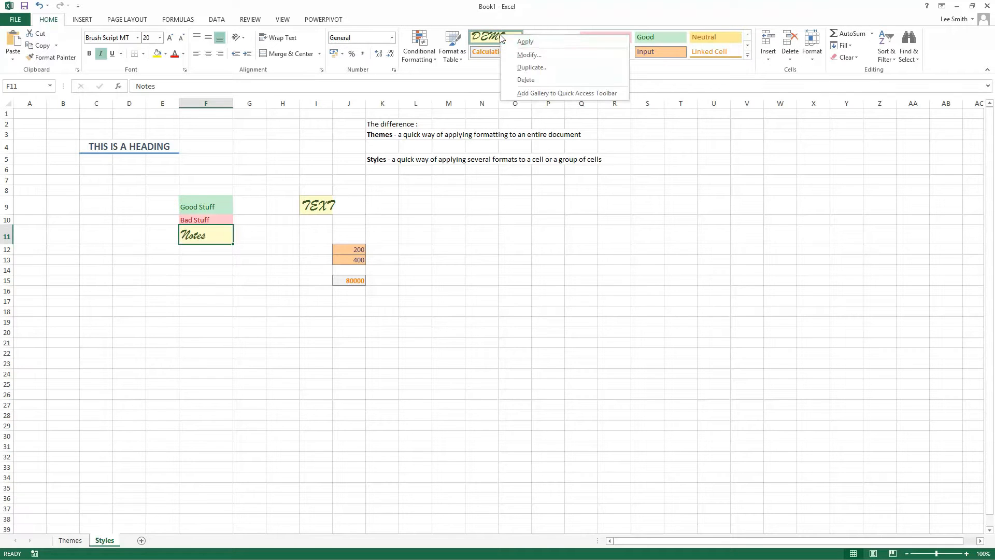
{"action": "left_click", "coordinate": [548, 54]}
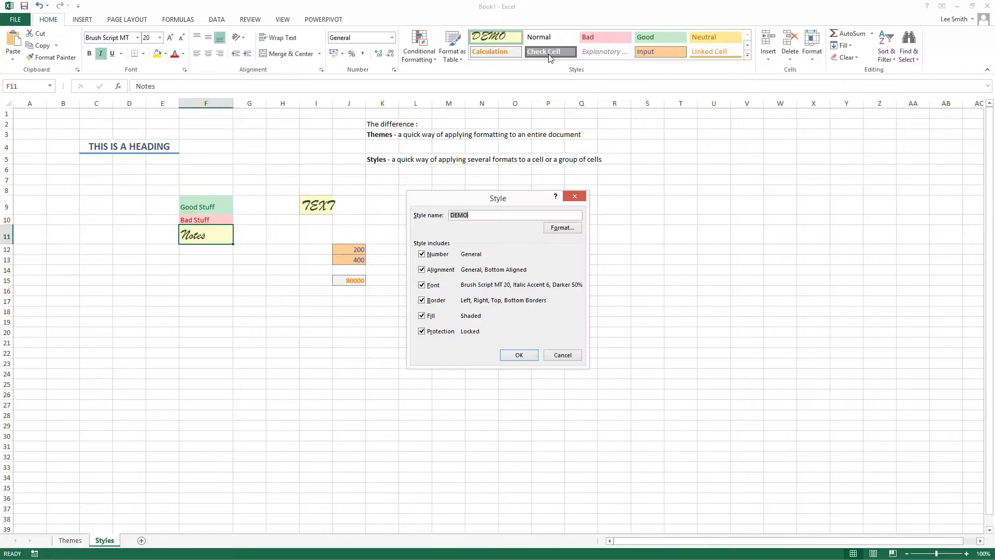
{"action": "left_click", "coordinate": [561, 227]}
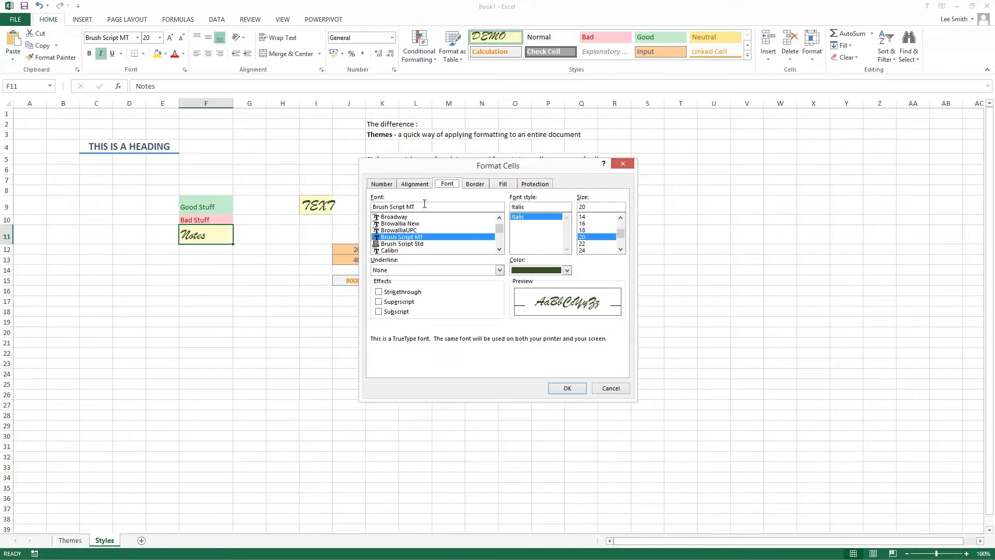
{"action": "left_click", "coordinate": [582, 223]}
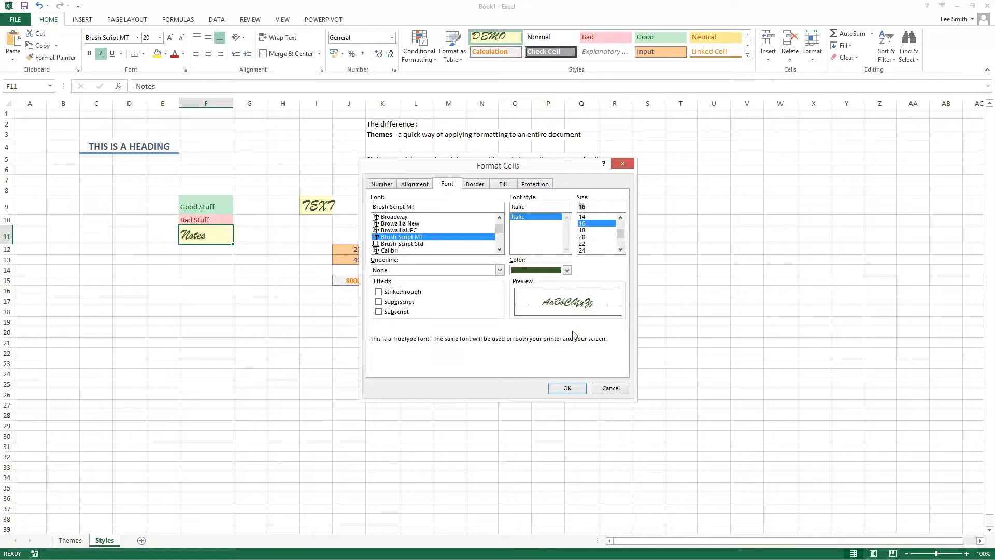
{"action": "left_click", "coordinate": [567, 389]}
{"action": "left_click", "coordinate": [514, 355]}
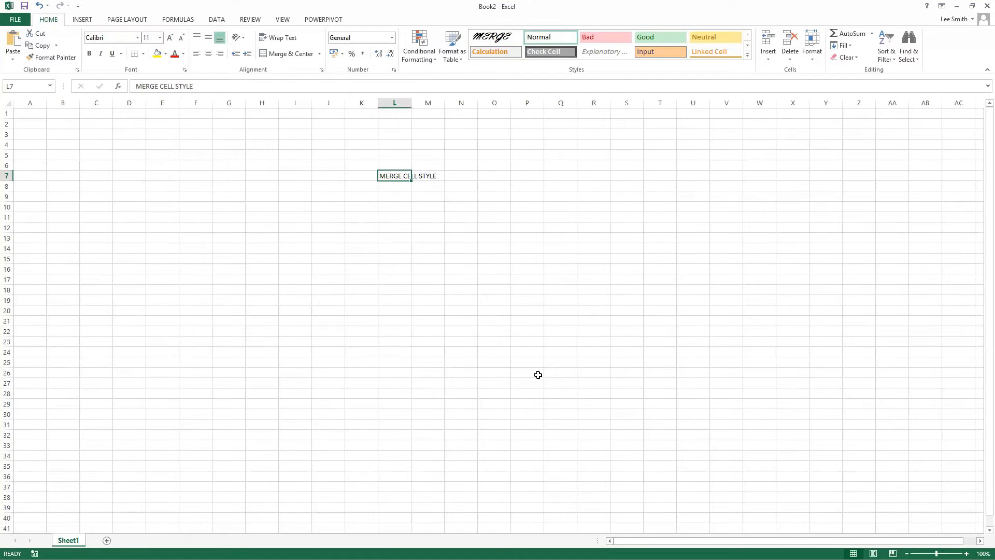
{"action": "left_click", "coordinate": [495, 373]}
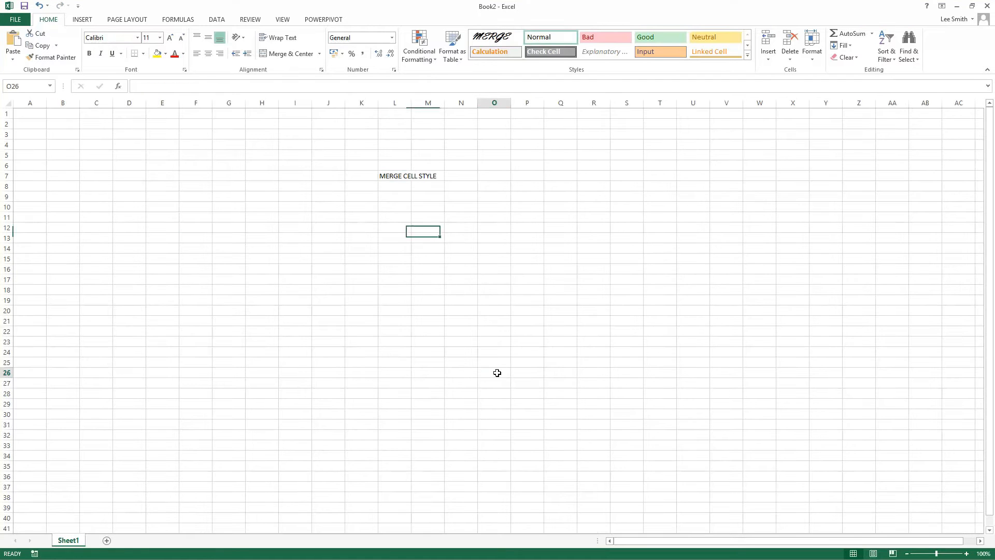
Step: Apply the custom MERGE cell style to cell L7 containing MERGE CELL STYLE in the Book2 workbook
{"action": "left_click", "coordinate": [382, 177]}
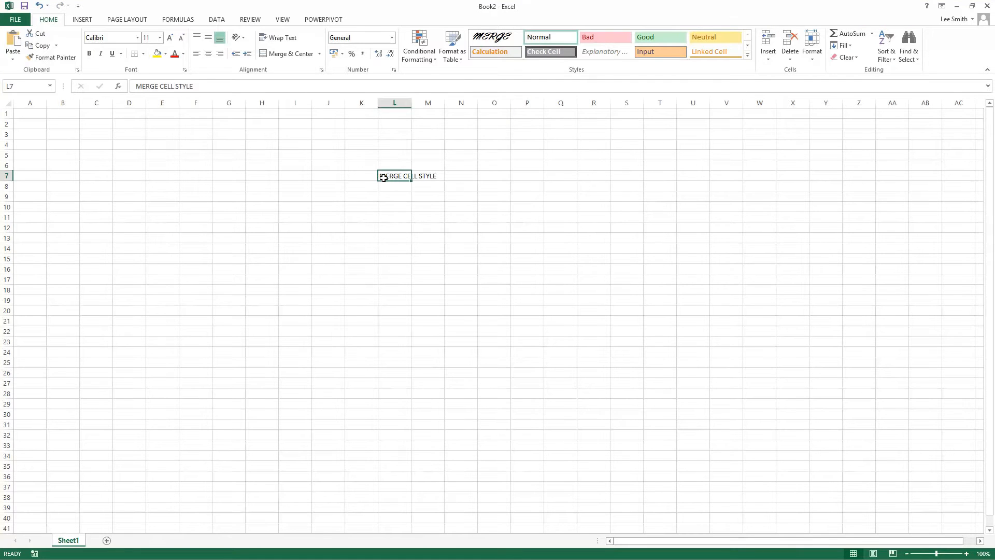
{"action": "left_click", "coordinate": [486, 44]}
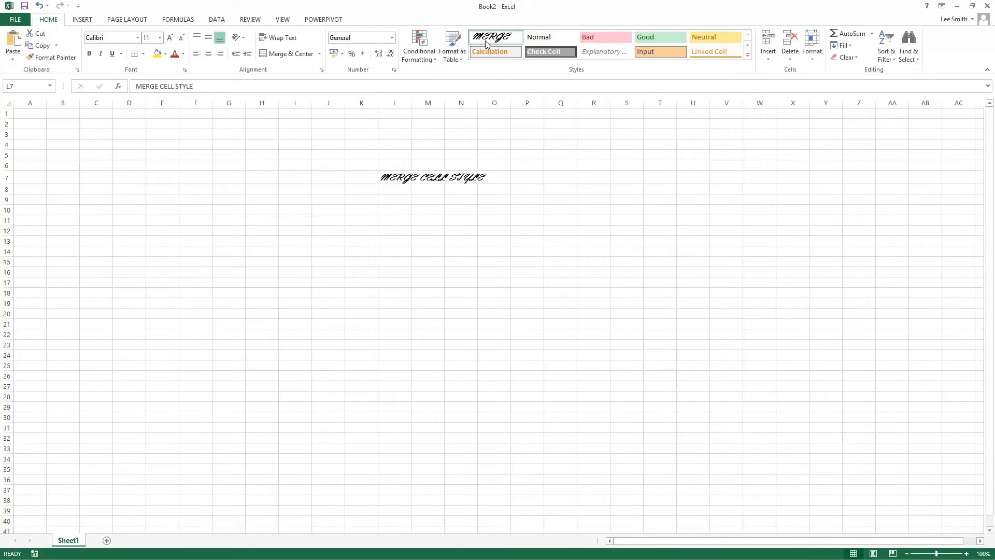
{"action": "left_click", "coordinate": [427, 240]}
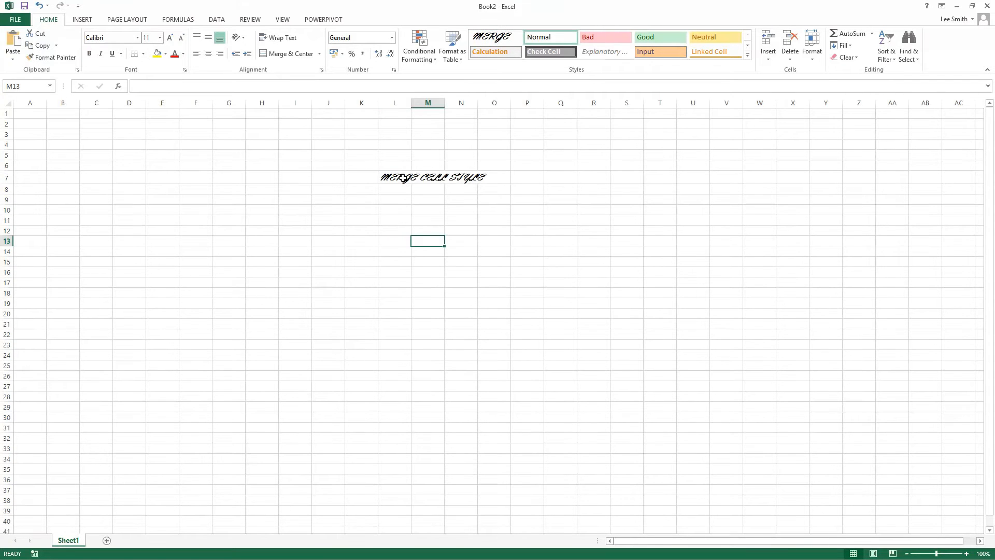
Step: Return to the Book1 workbook and merge the cell styles from Book2 into it
{"action": "left_click", "coordinate": [957, 6]}
{"action": "left_click", "coordinate": [581, 322]}
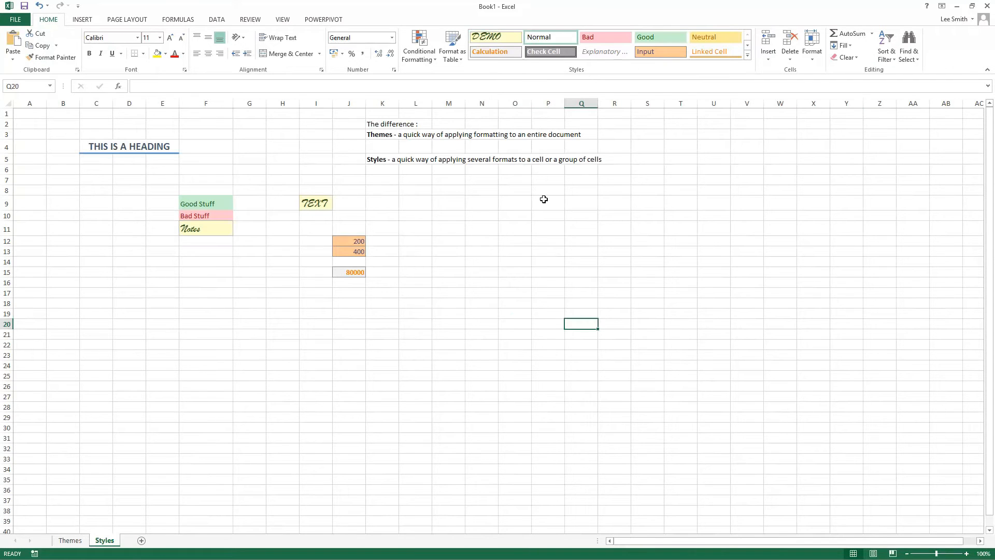
{"action": "left_click", "coordinate": [747, 57]}
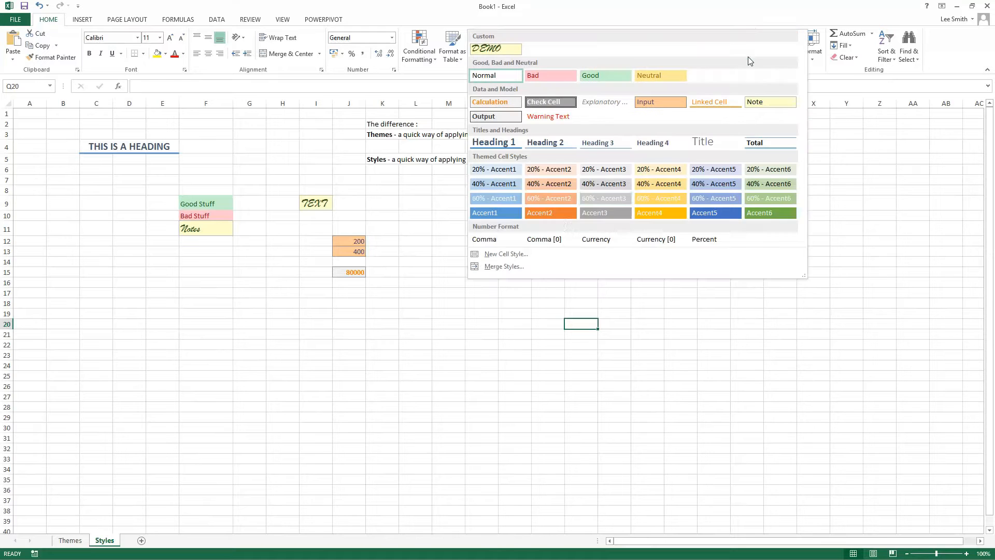
{"action": "left_click", "coordinate": [493, 267]}
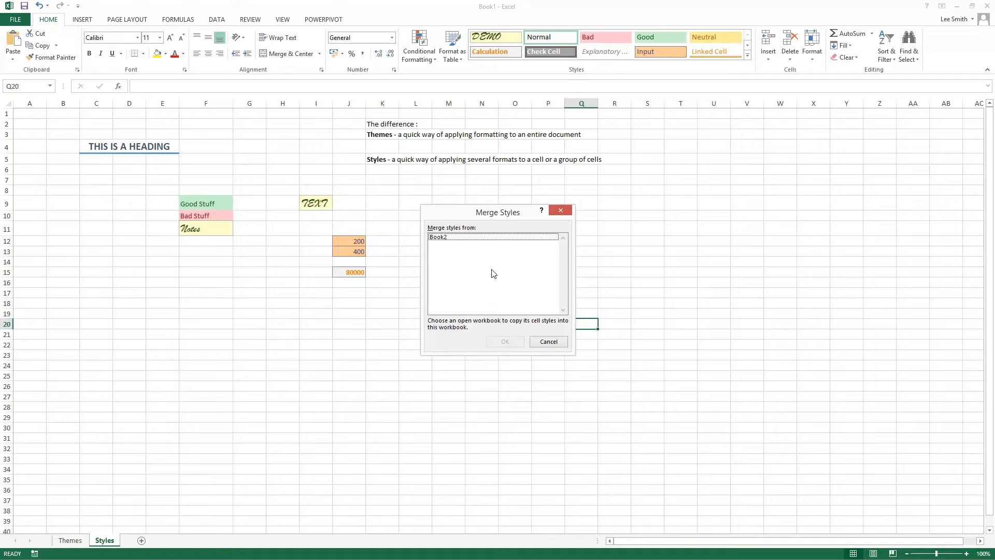
{"action": "left_click", "coordinate": [447, 242]}
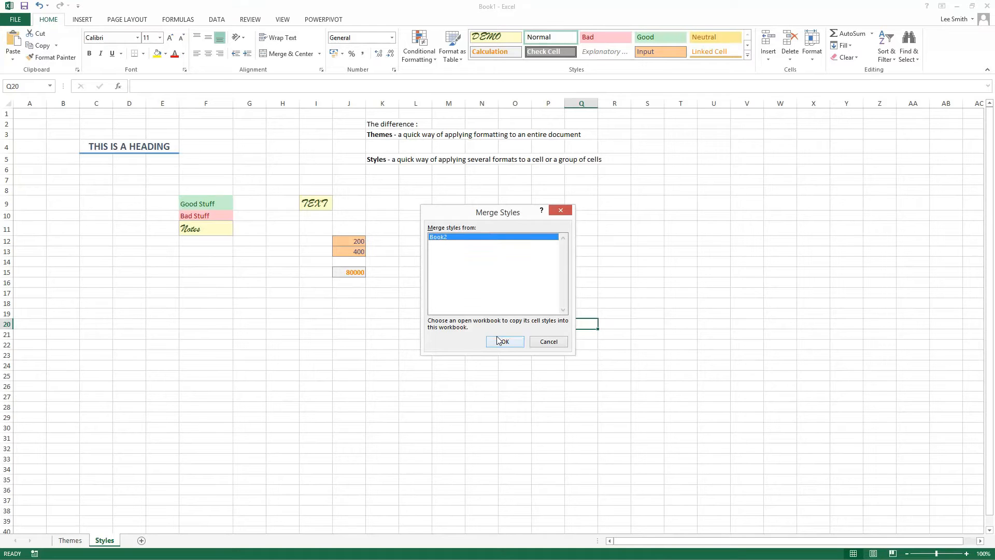
{"action": "left_click", "coordinate": [498, 341]}
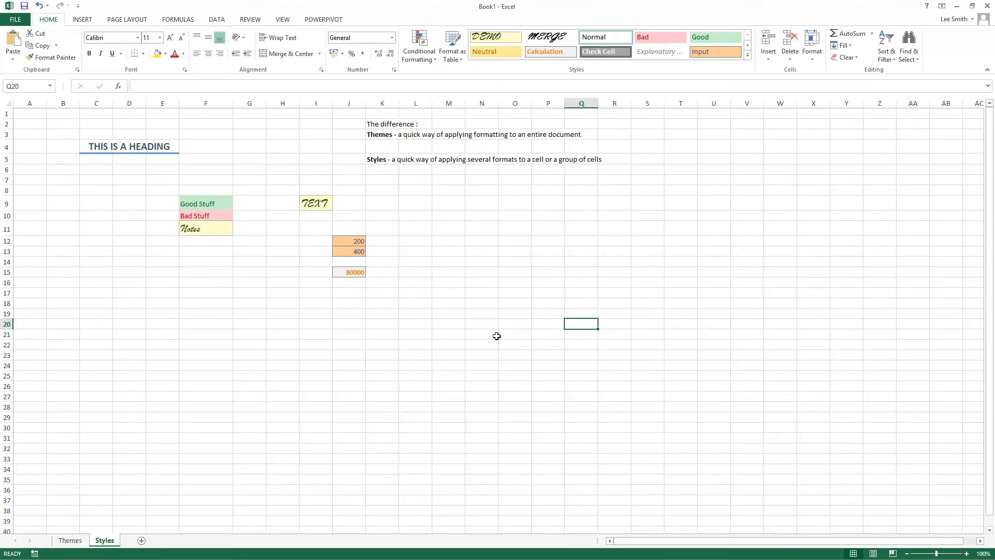
Step: Apply the MERGE cell style to the empty cell Q20 and to cell I9 containing TEXT
{"action": "left_click", "coordinate": [553, 39]}
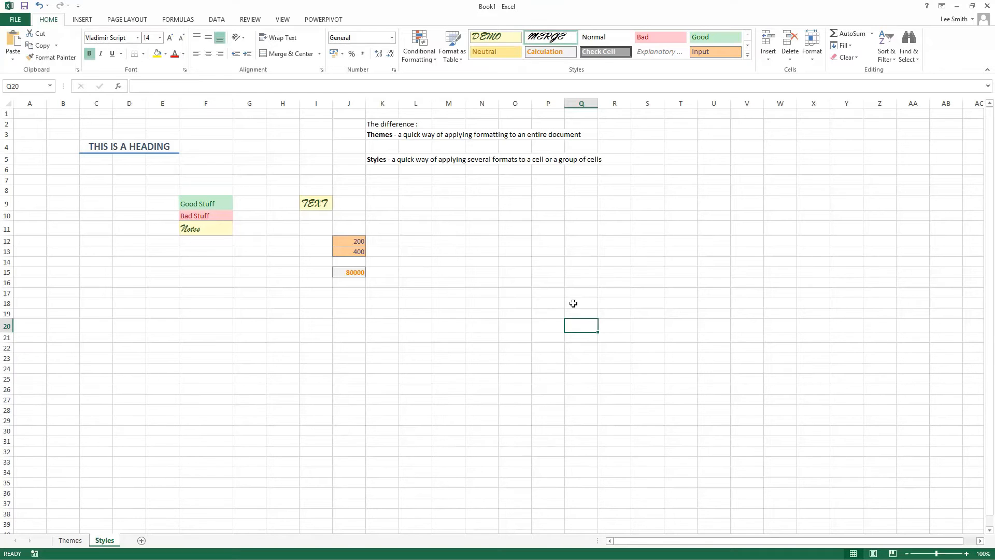
{"action": "left_click", "coordinate": [308, 203]}
{"action": "left_click", "coordinate": [562, 37]}
{"action": "left_click", "coordinate": [493, 323]}
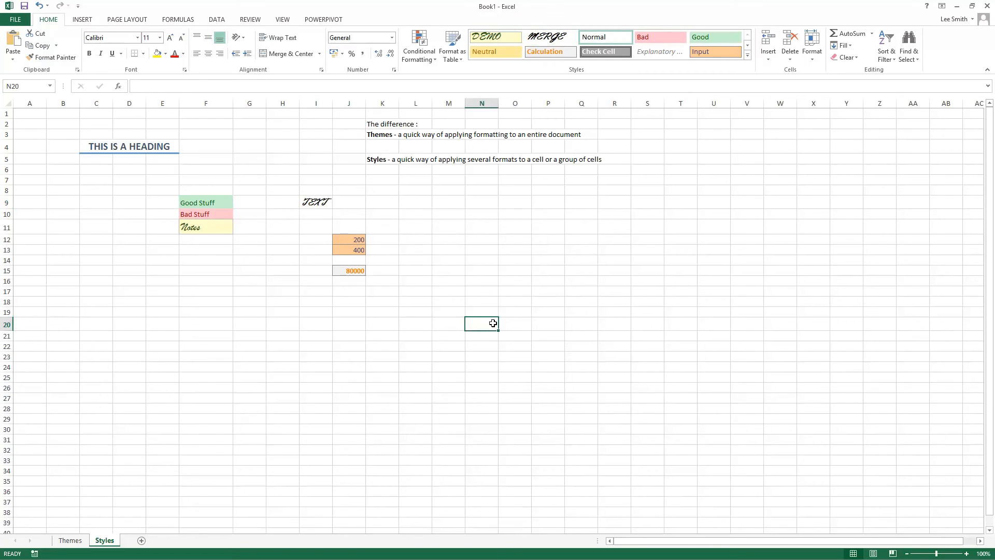
{"action": "left_click", "coordinate": [387, 135]}
{"action": "left_click", "coordinate": [376, 160]}
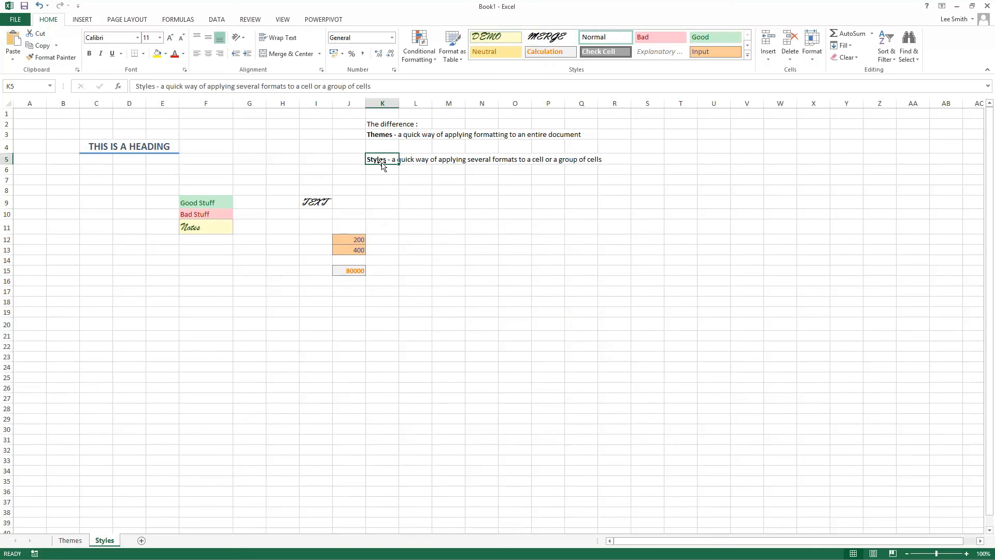